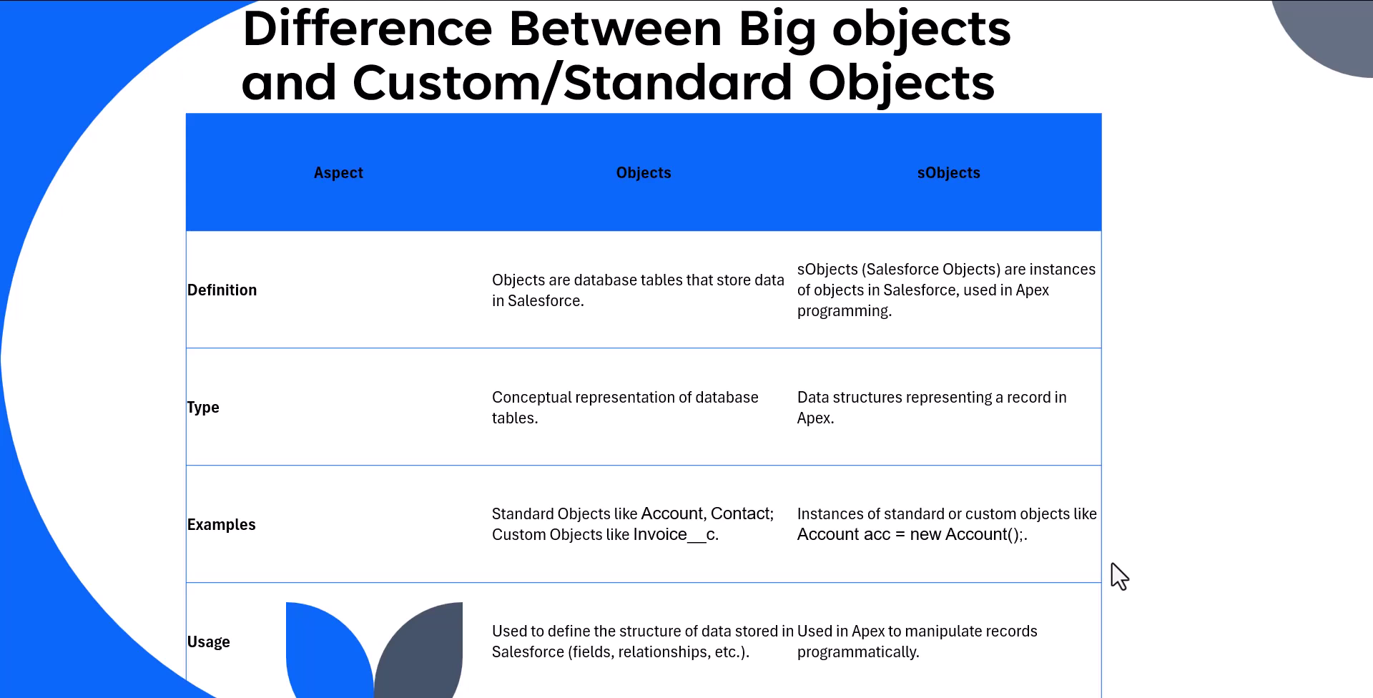
- Leave the slideshow and bring up the Salesforce Setup Home page in the browser
key(alt+Tab)
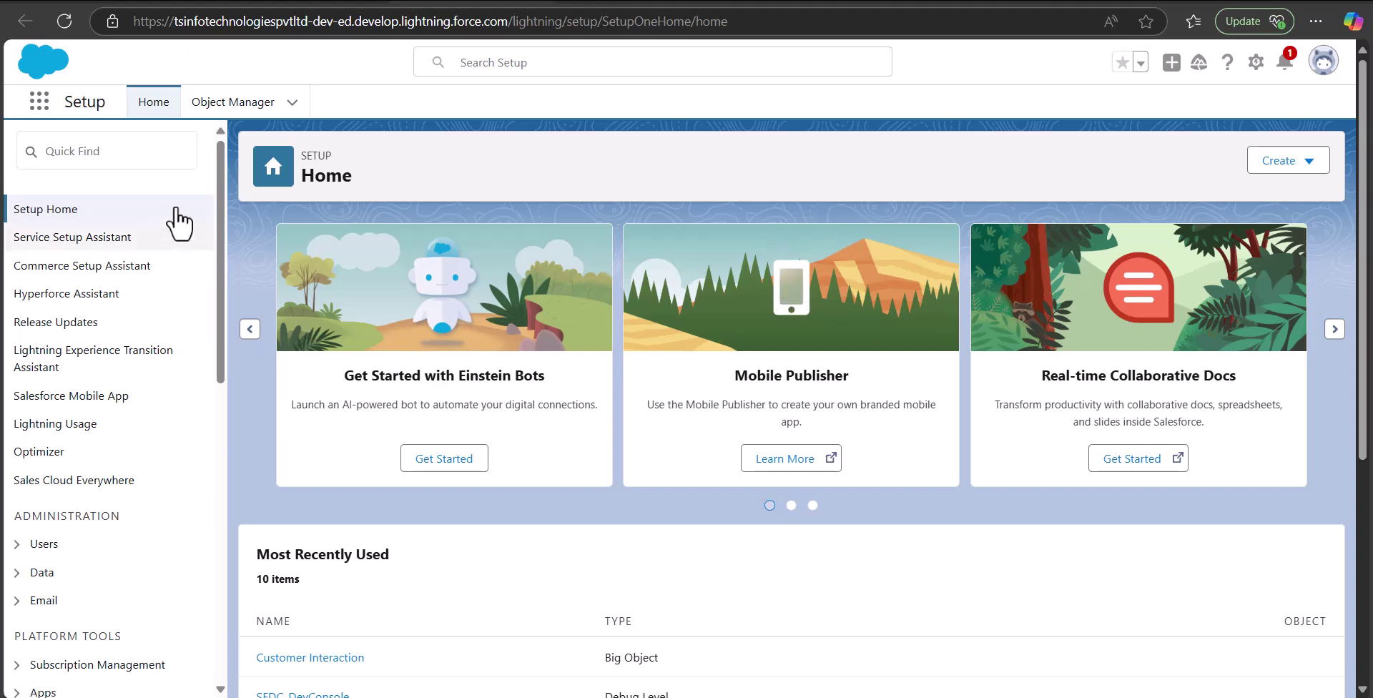
- Zoom the page to 110%, find Big Objects via Quick Find, and start a new Big Object
key(ctrl+plus)
click(101, 160)
text(Bi)
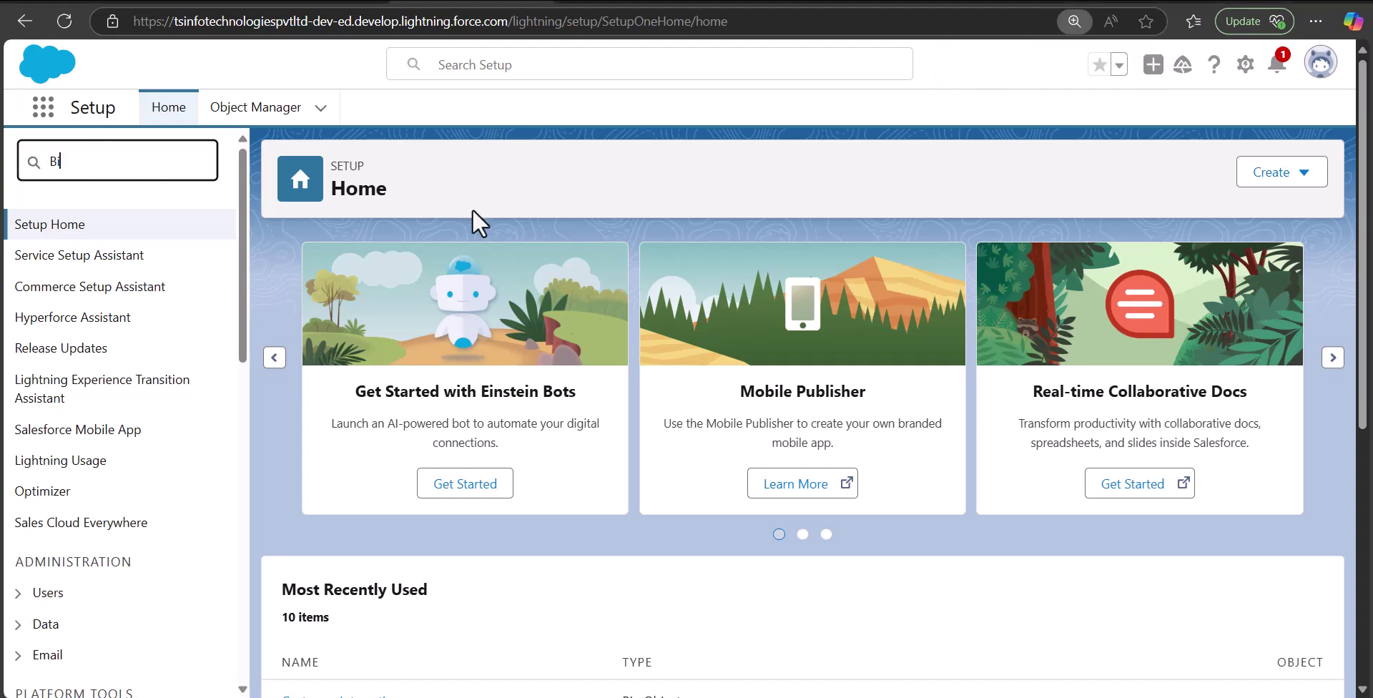
text(g objec)
click(101, 264)
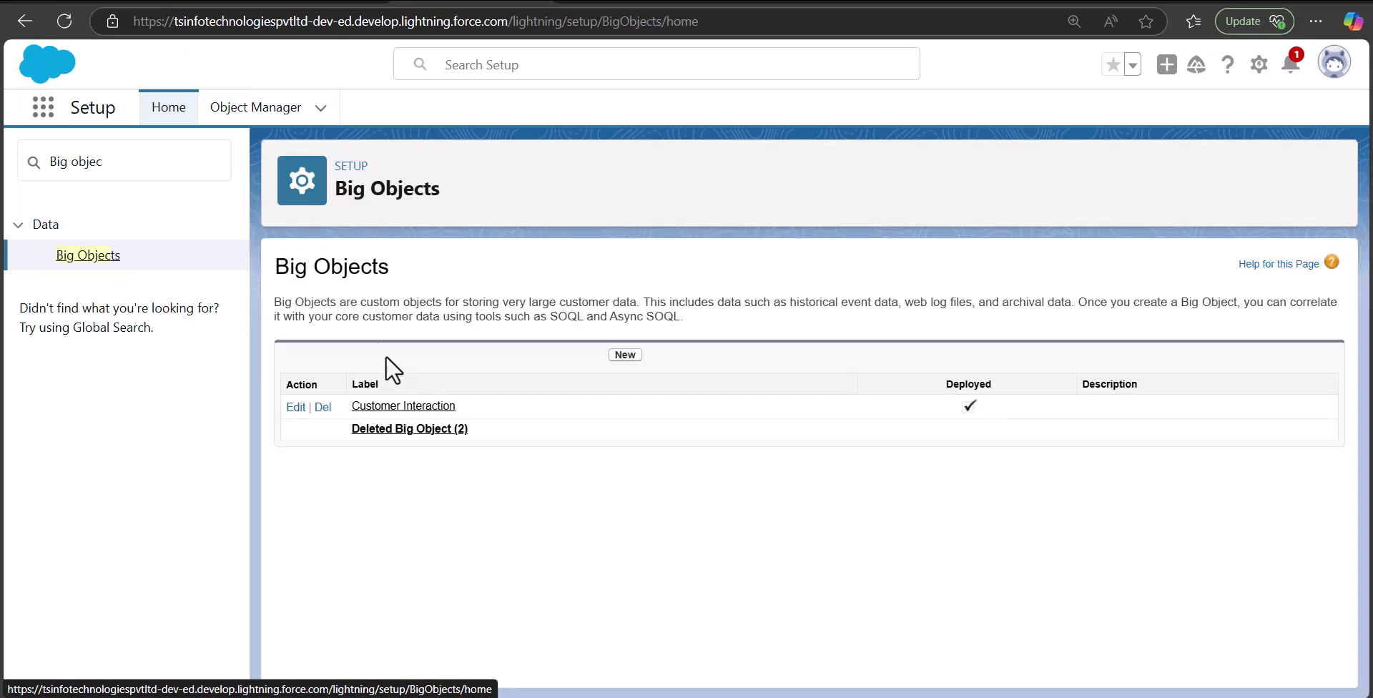
click(623, 356)
scroll(499, 463, down, 1)
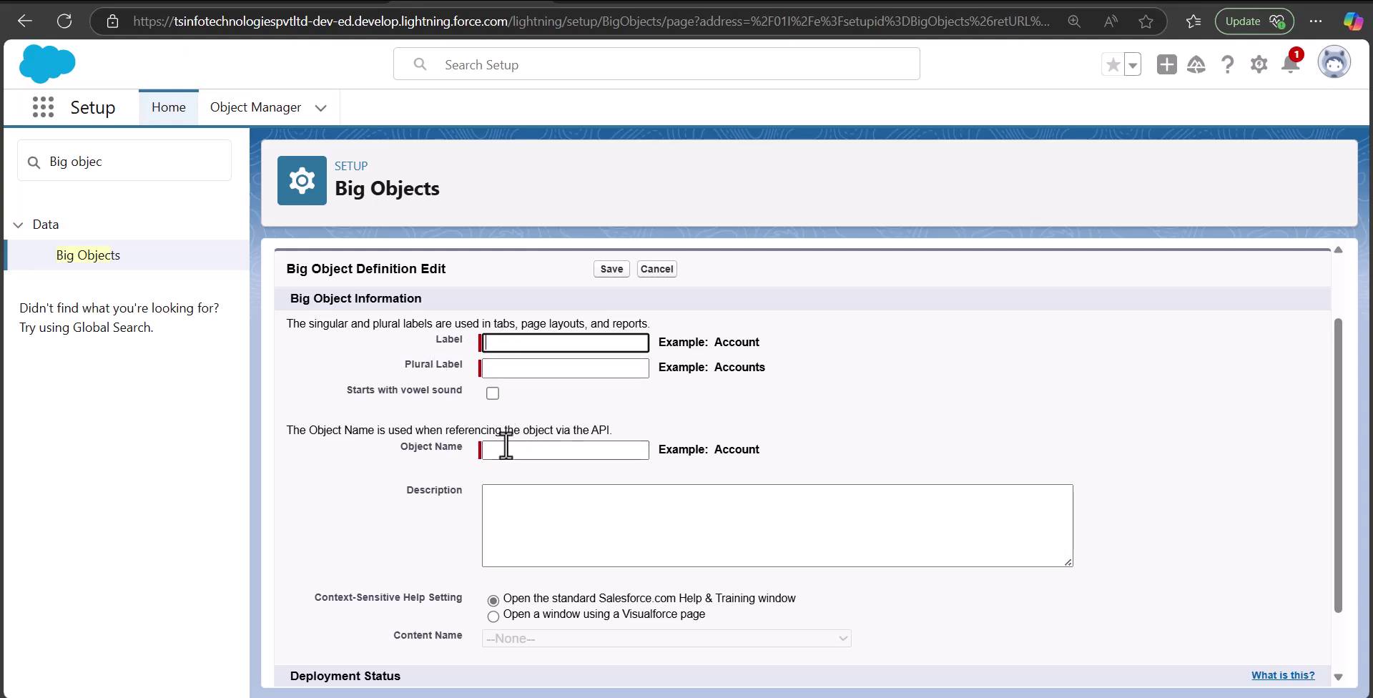
- Enter 'Archived Log' as the Big Object's label
click(561, 342)
text(Ar)
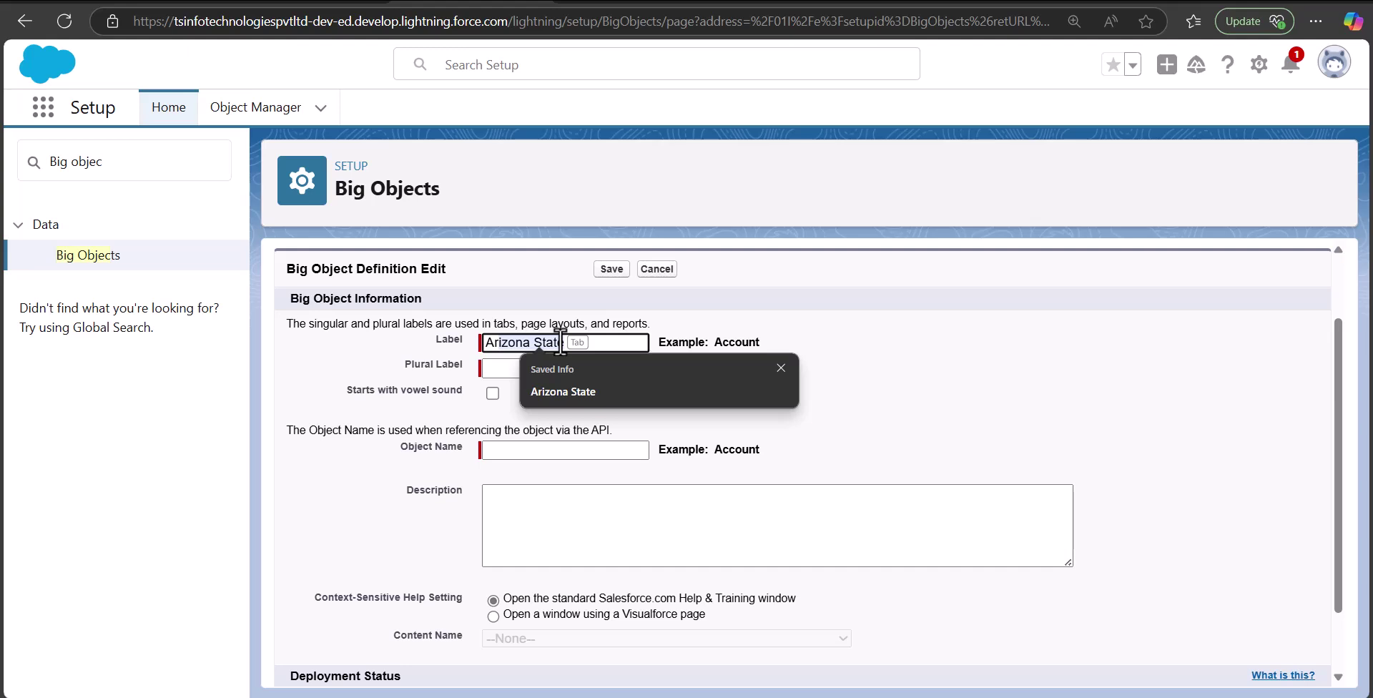
text(chived Log)
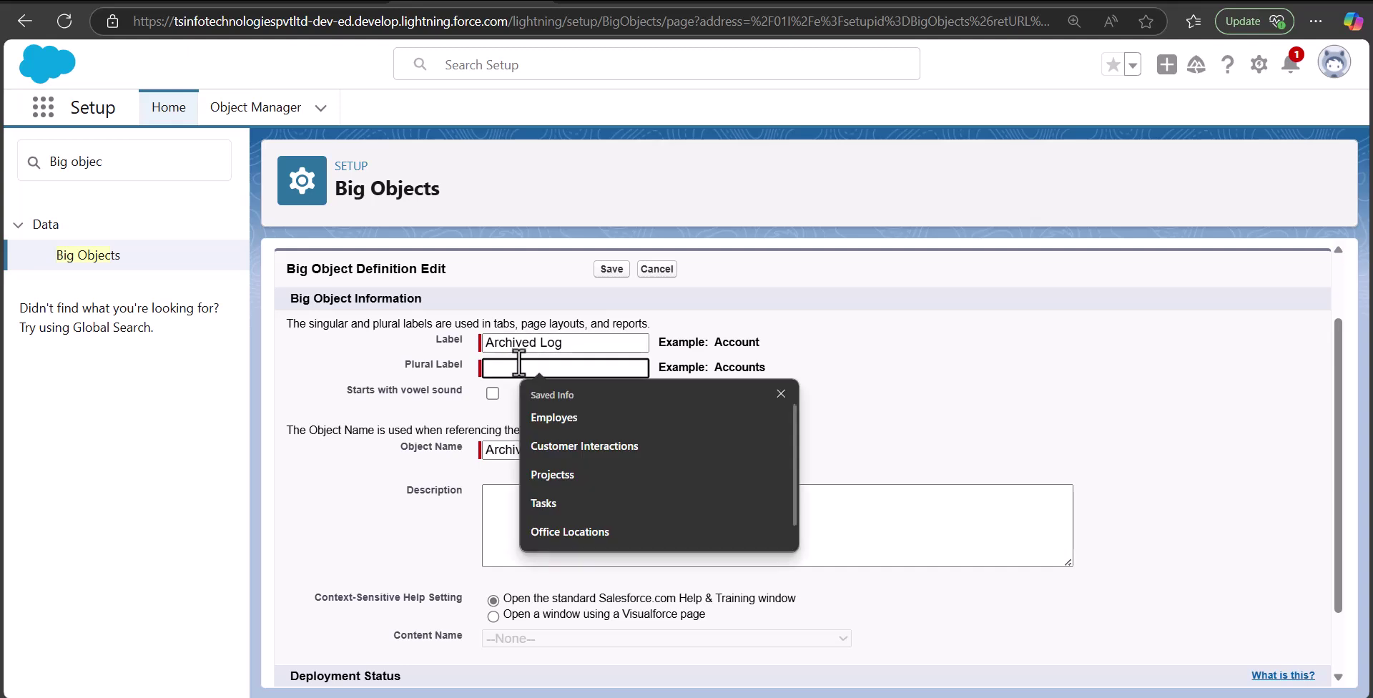
key(Escape)
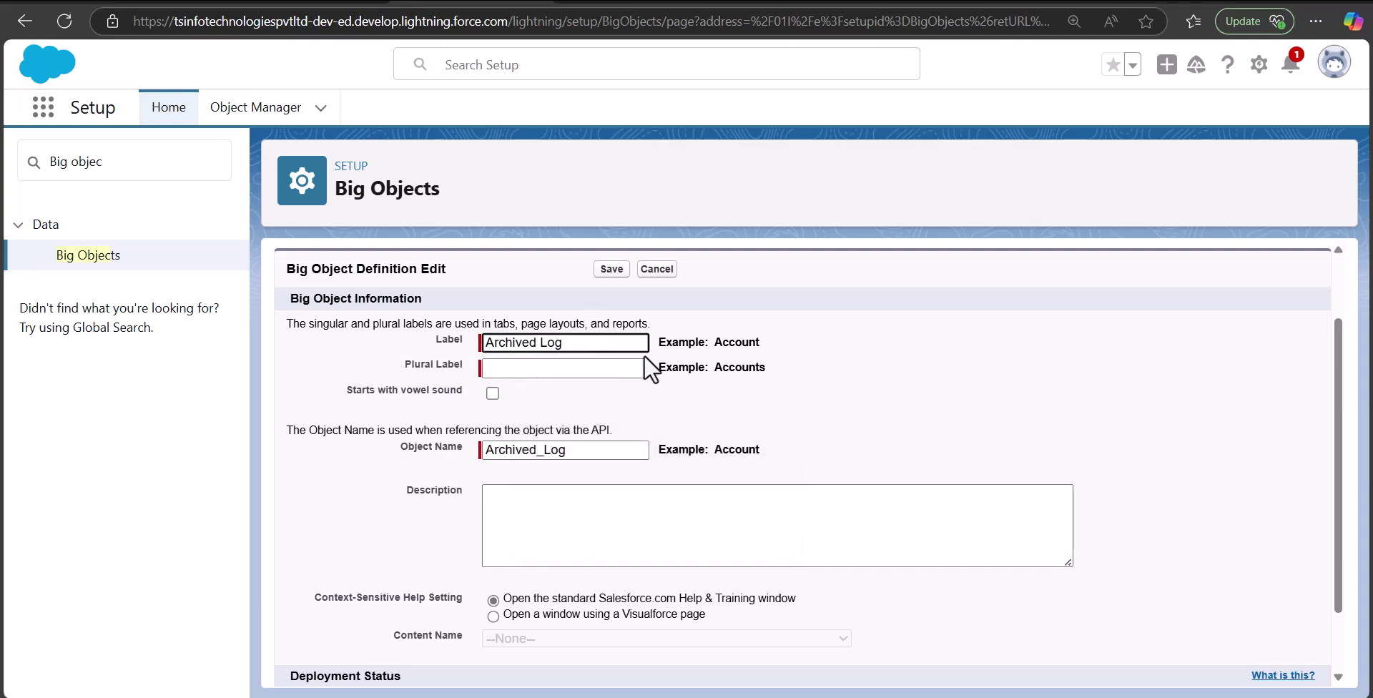
- Set the plural label to 'Archived Logs' and save the Big Object
click(598, 367)
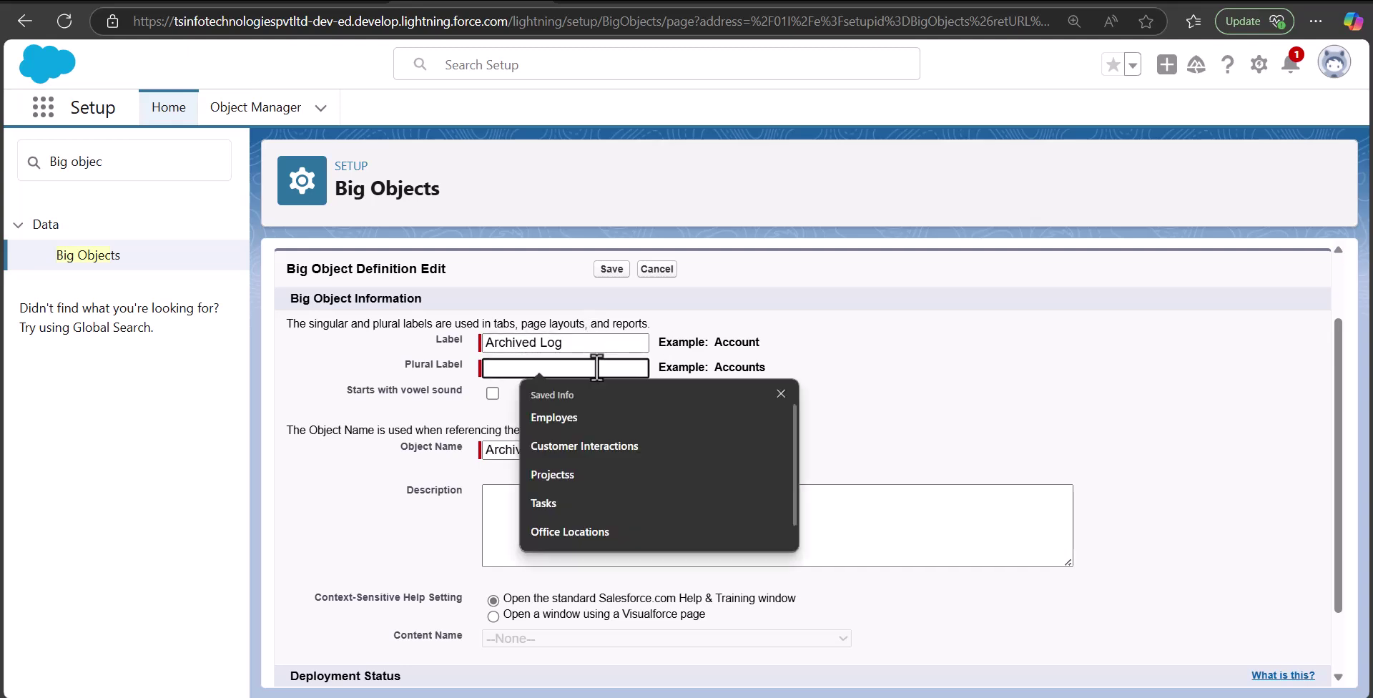
drag(572, 342, 427, 349)
key(ctrl+c)
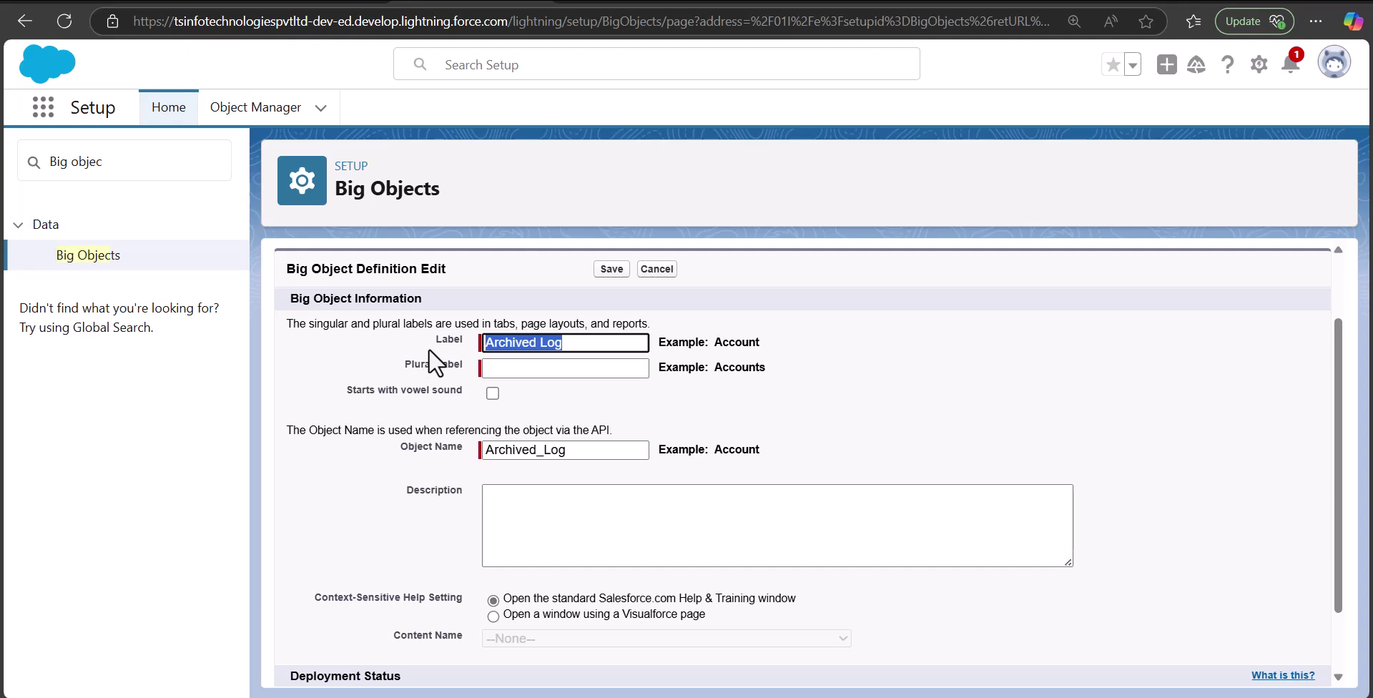
click(546, 367)
key(ctrl+v)
text(s)
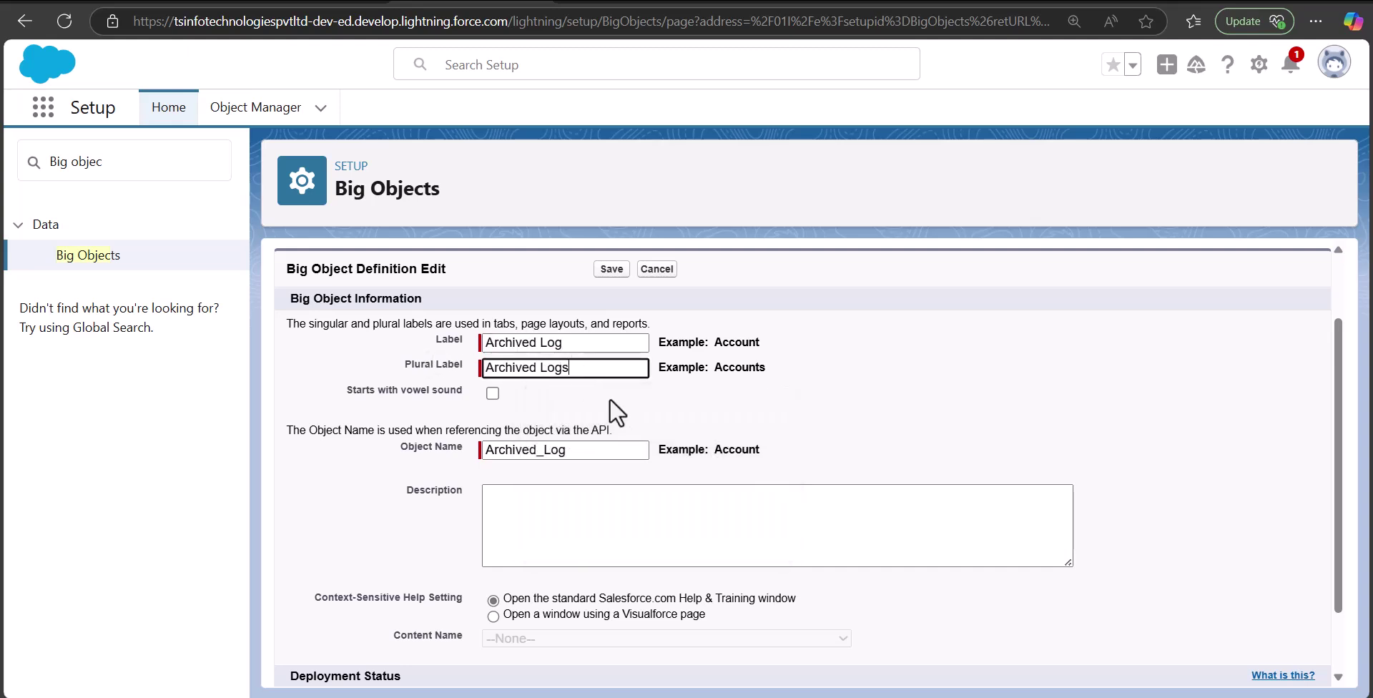
click(613, 449)
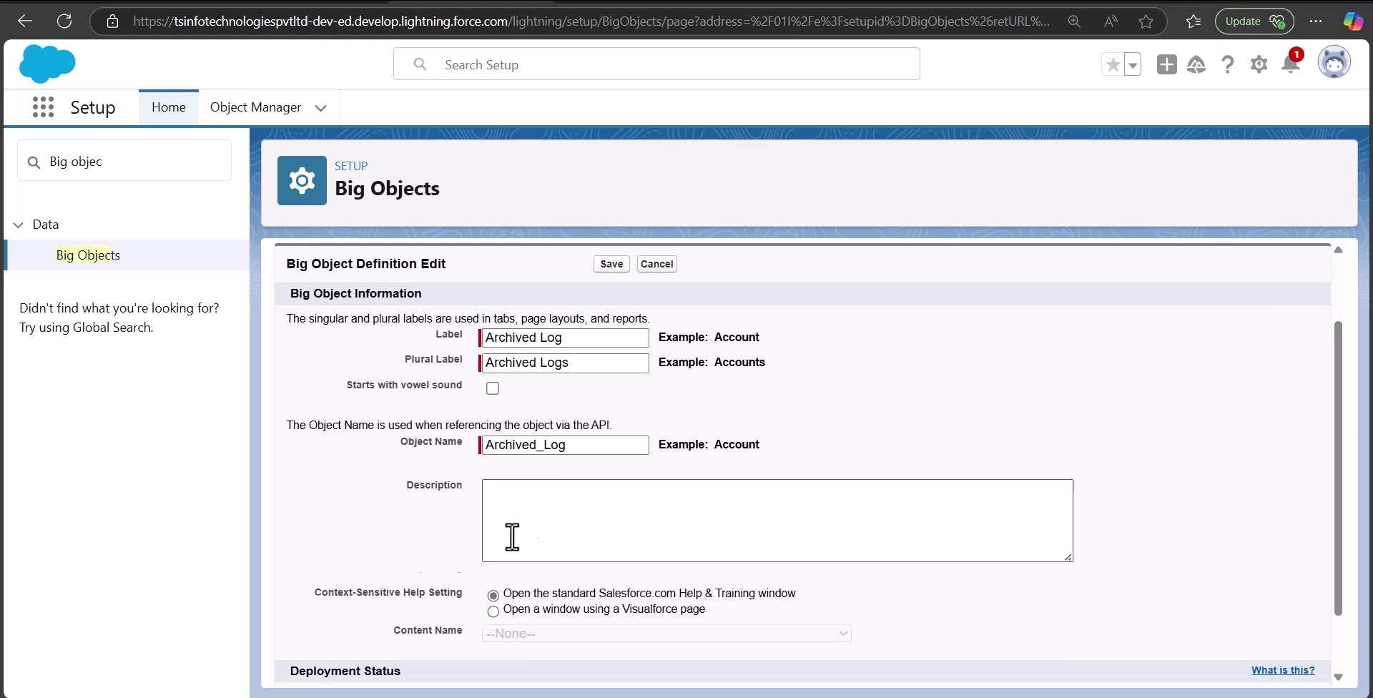
scroll(337, 602, down, 1)
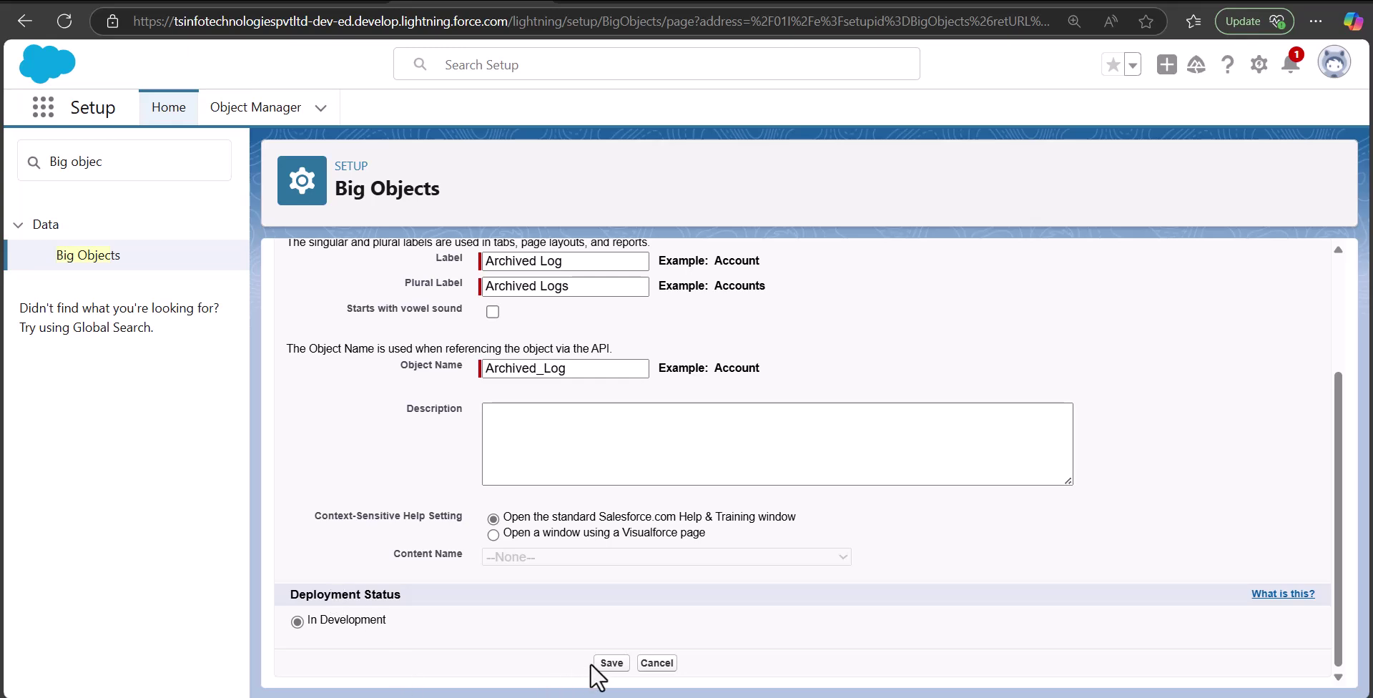
click(613, 663)
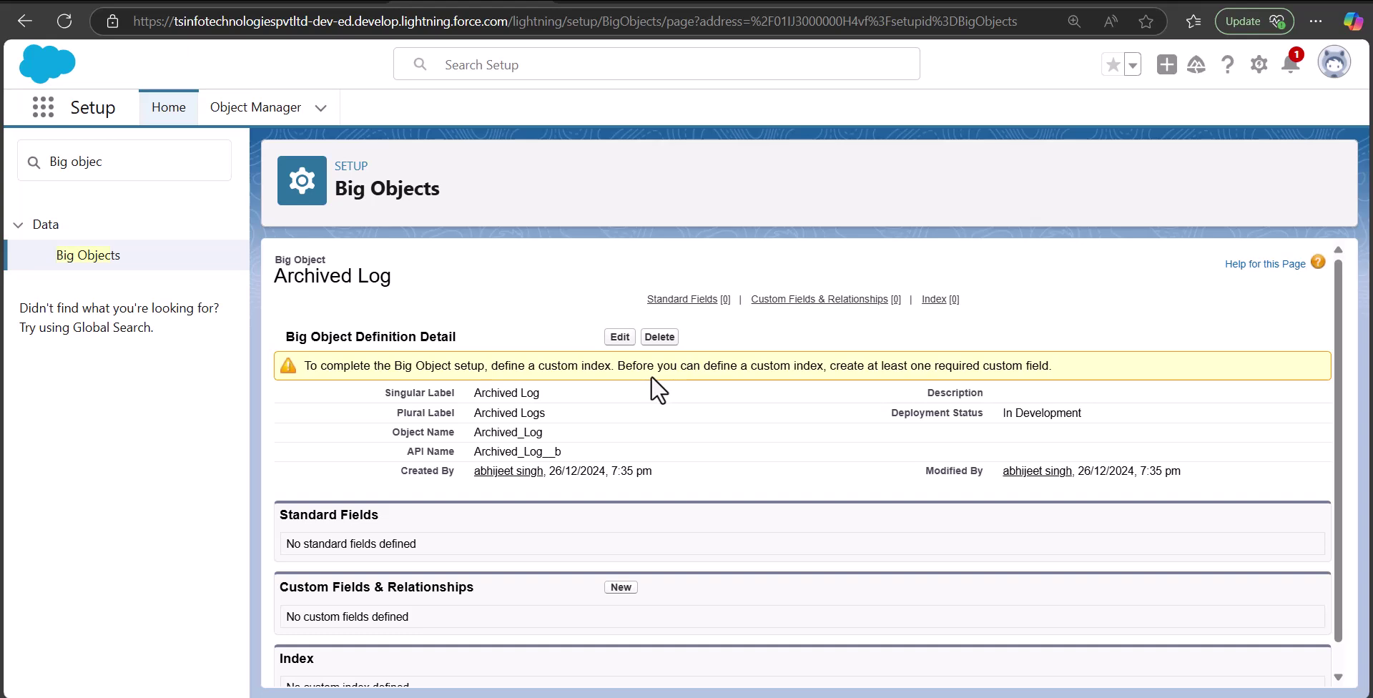
- Start a new custom field on the Archived Log detail page and view the data types
scroll(653, 386, down, 1)
scroll(583, 535, up, 1)
scroll(582, 549, down, 1)
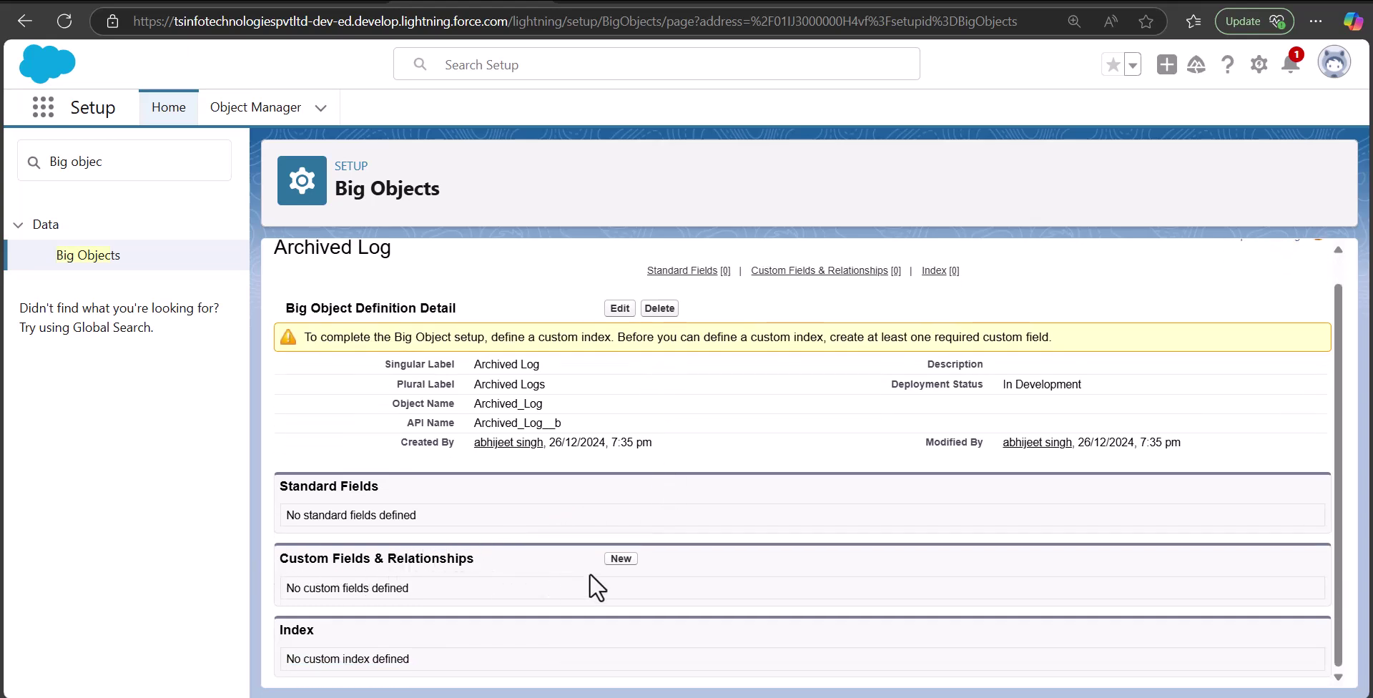
click(620, 559)
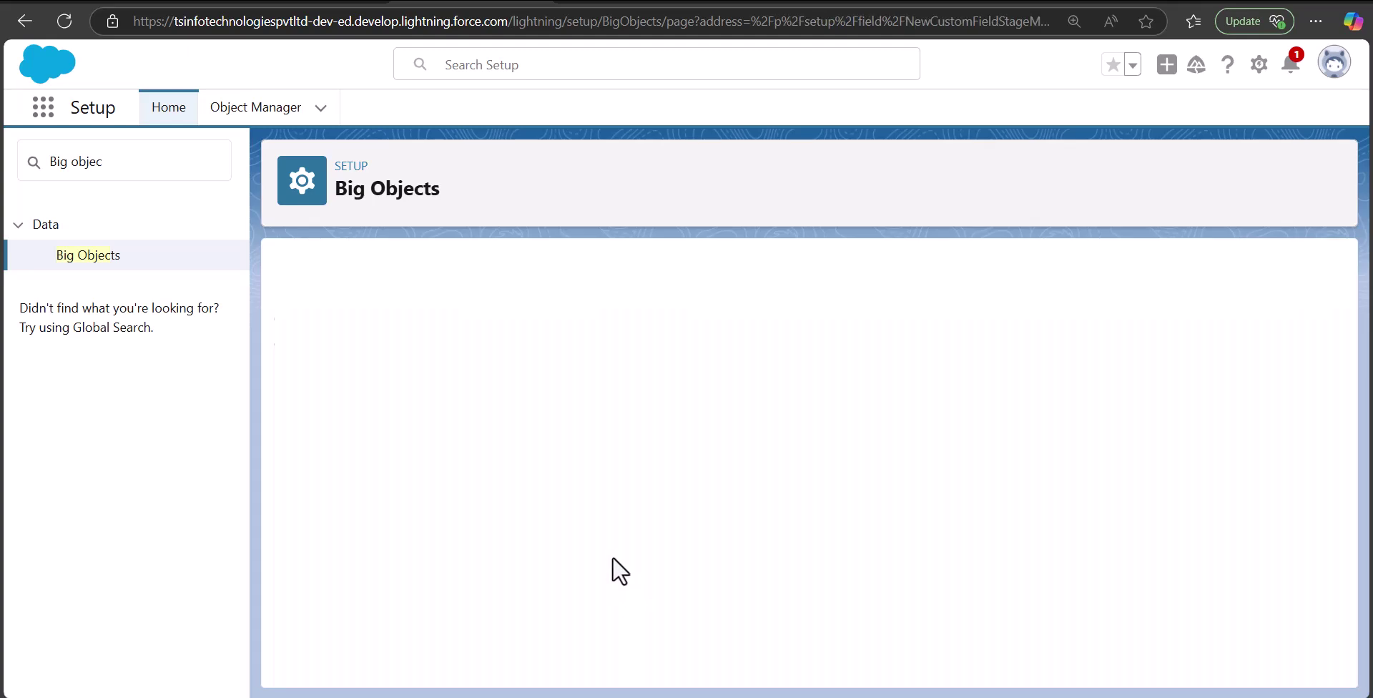
scroll(461, 508, down, 2)
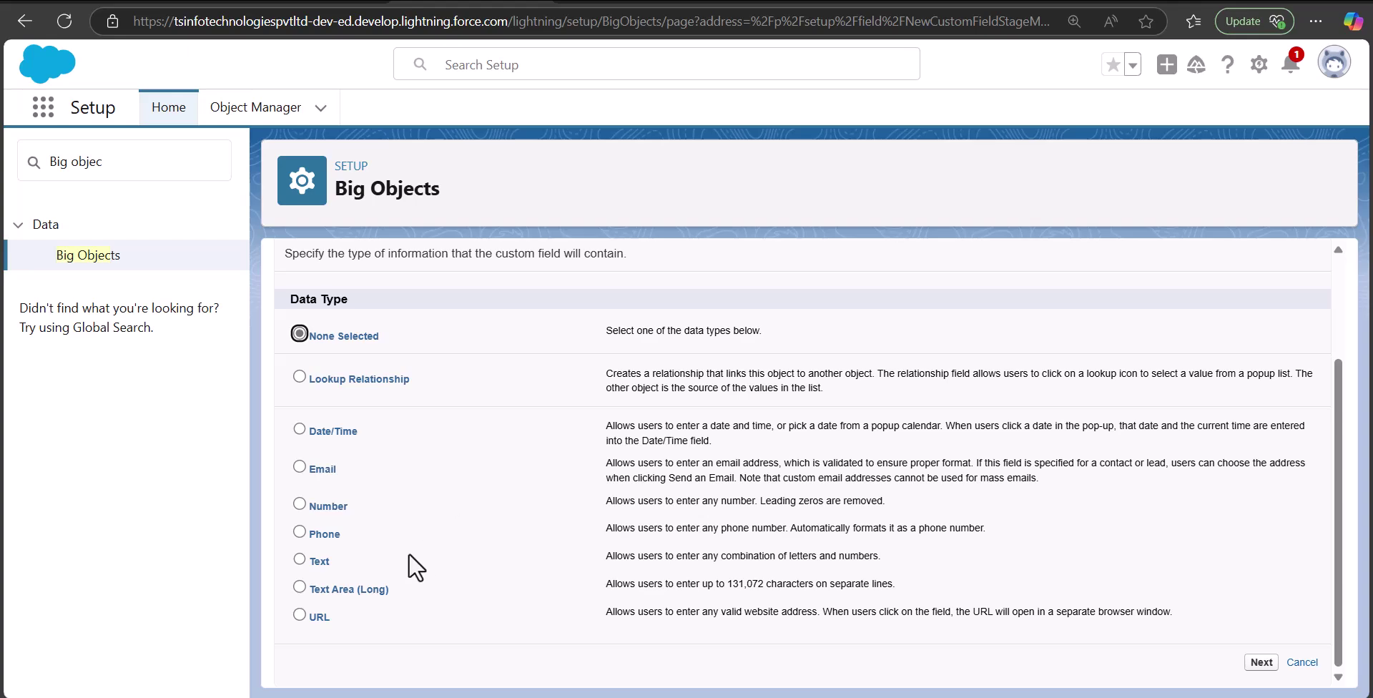
- Create a Text field 'userid' with length 20, saving it and beginning another field
click(299, 559)
click(1262, 663)
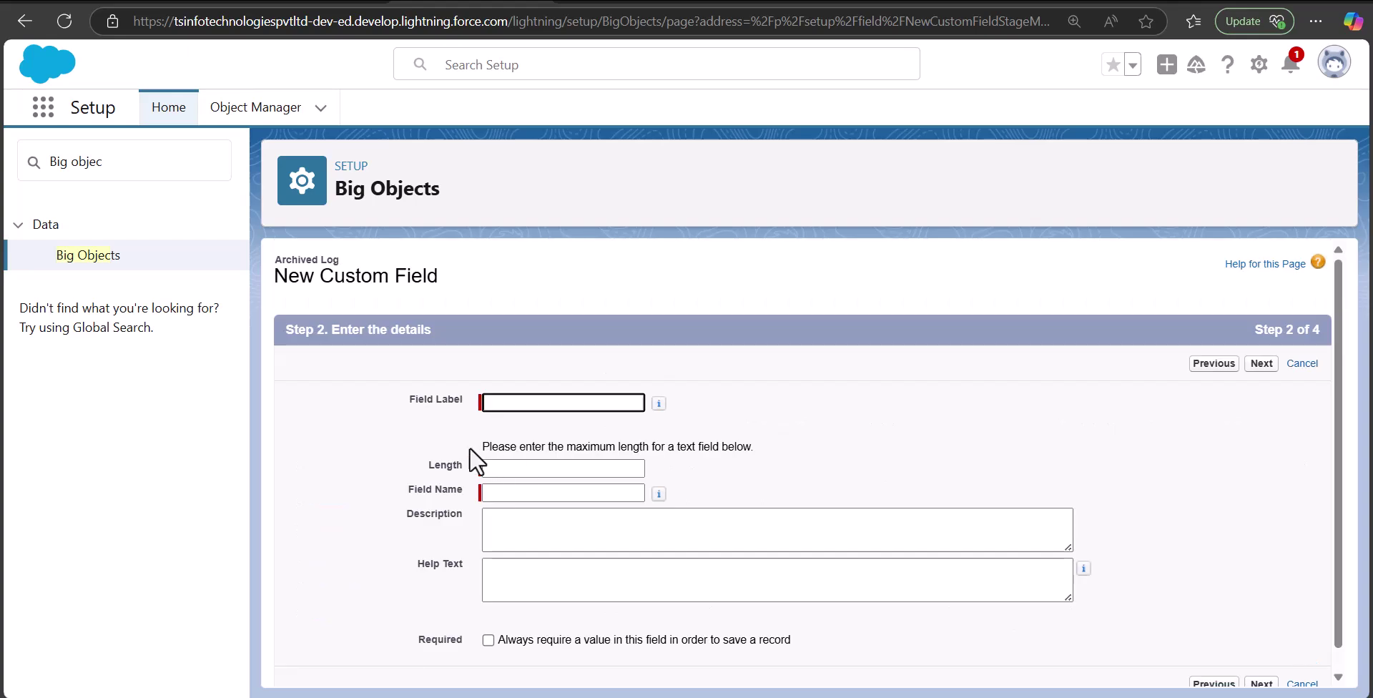
click(508, 405)
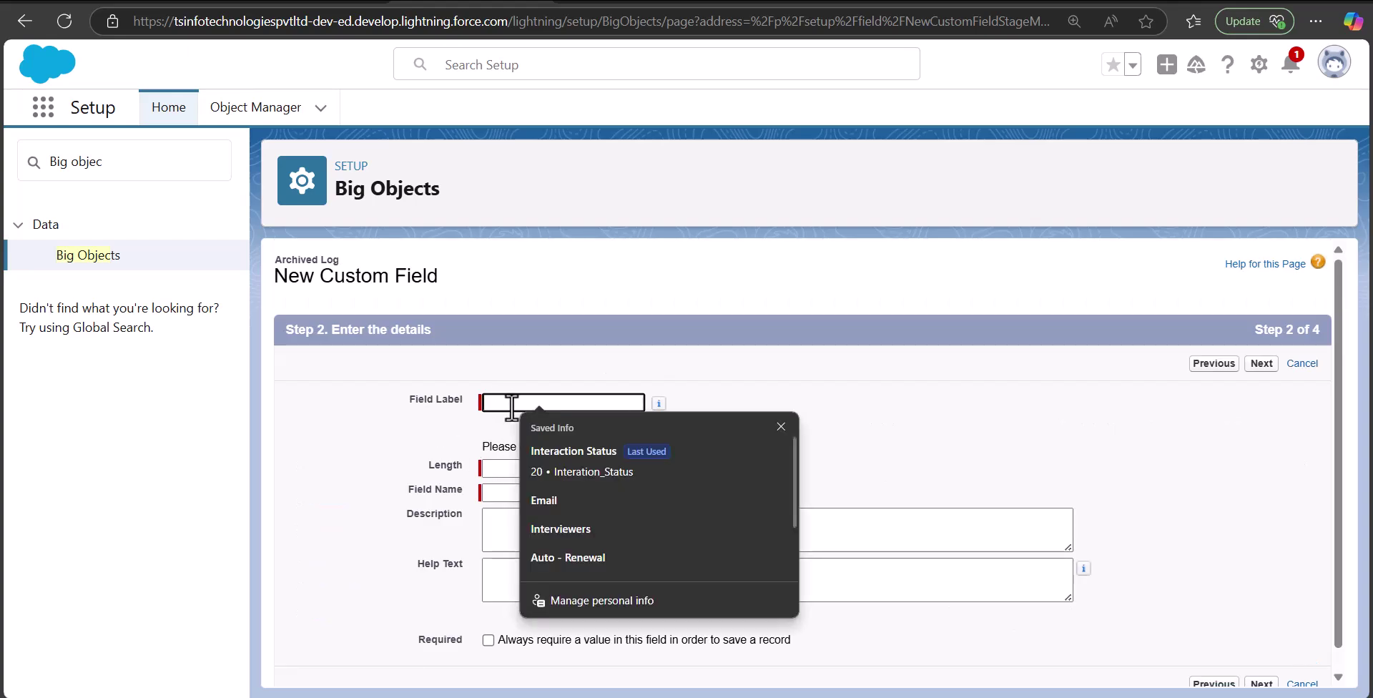
text(user)
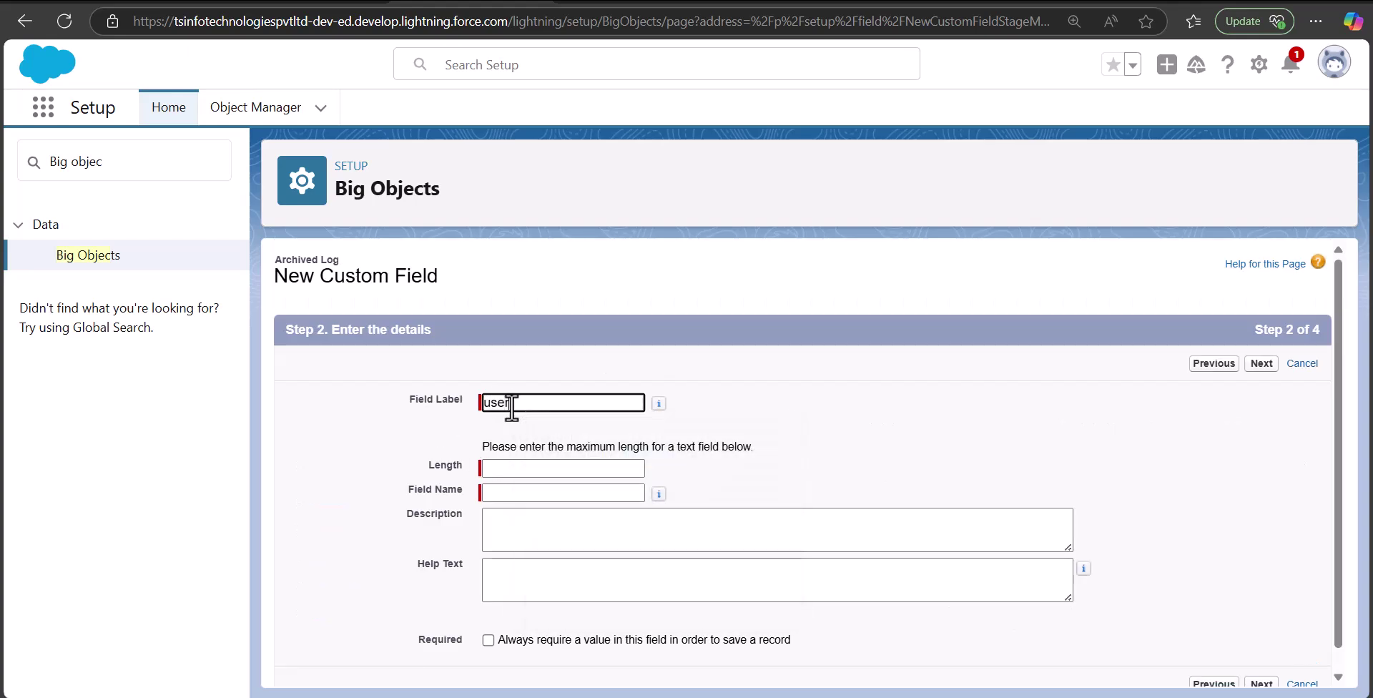
text(id)
click(445, 470)
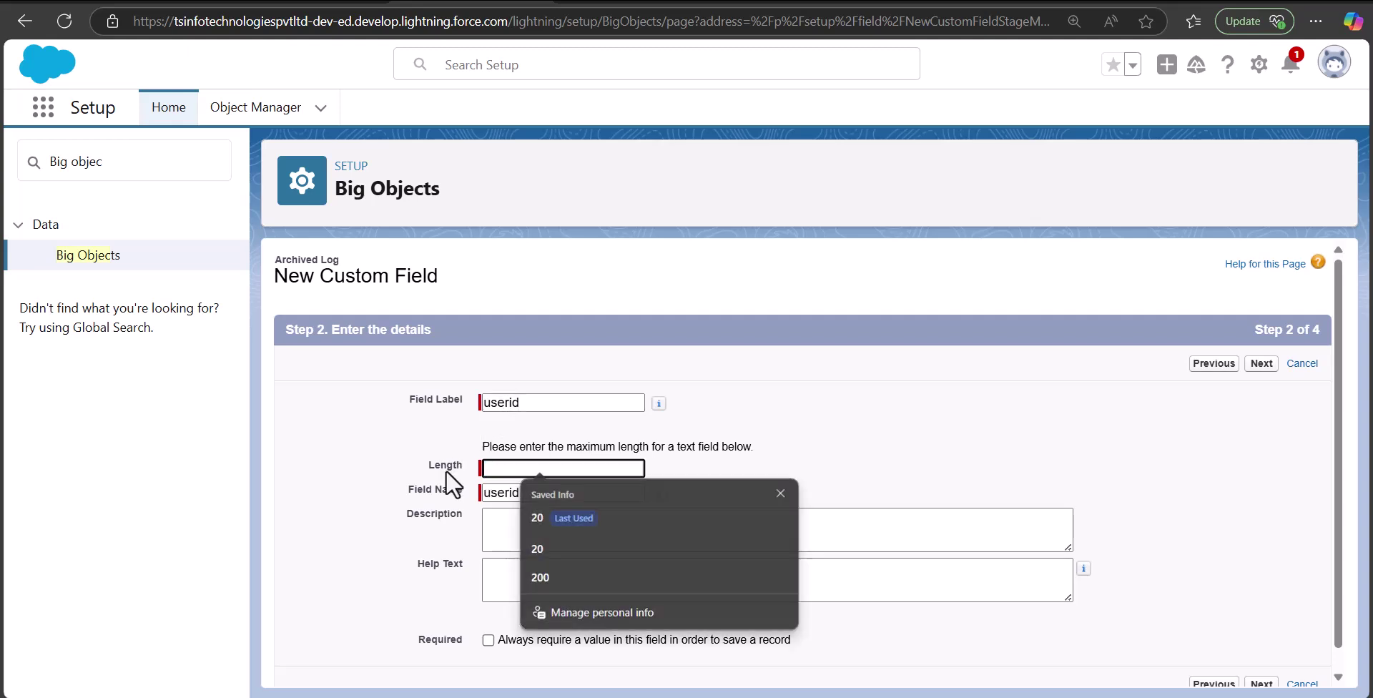
text(20)
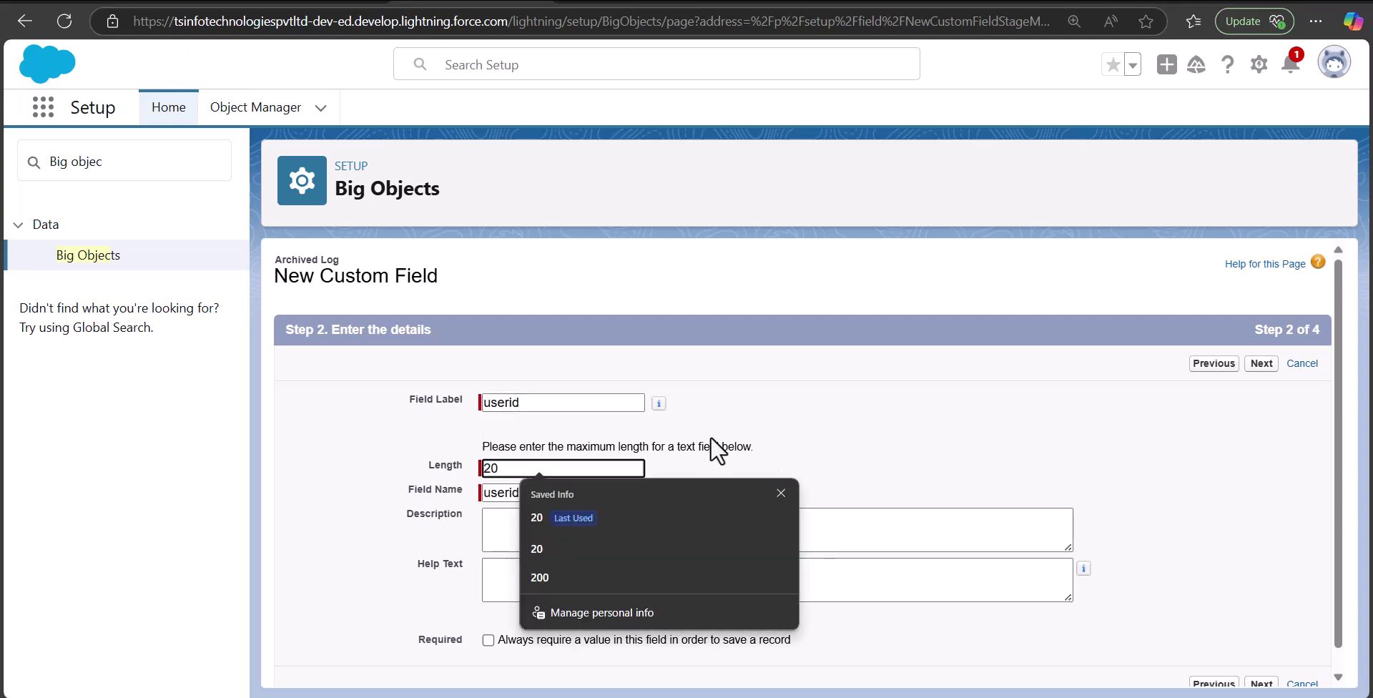
click(792, 449)
scroll(1037, 594, down, 1)
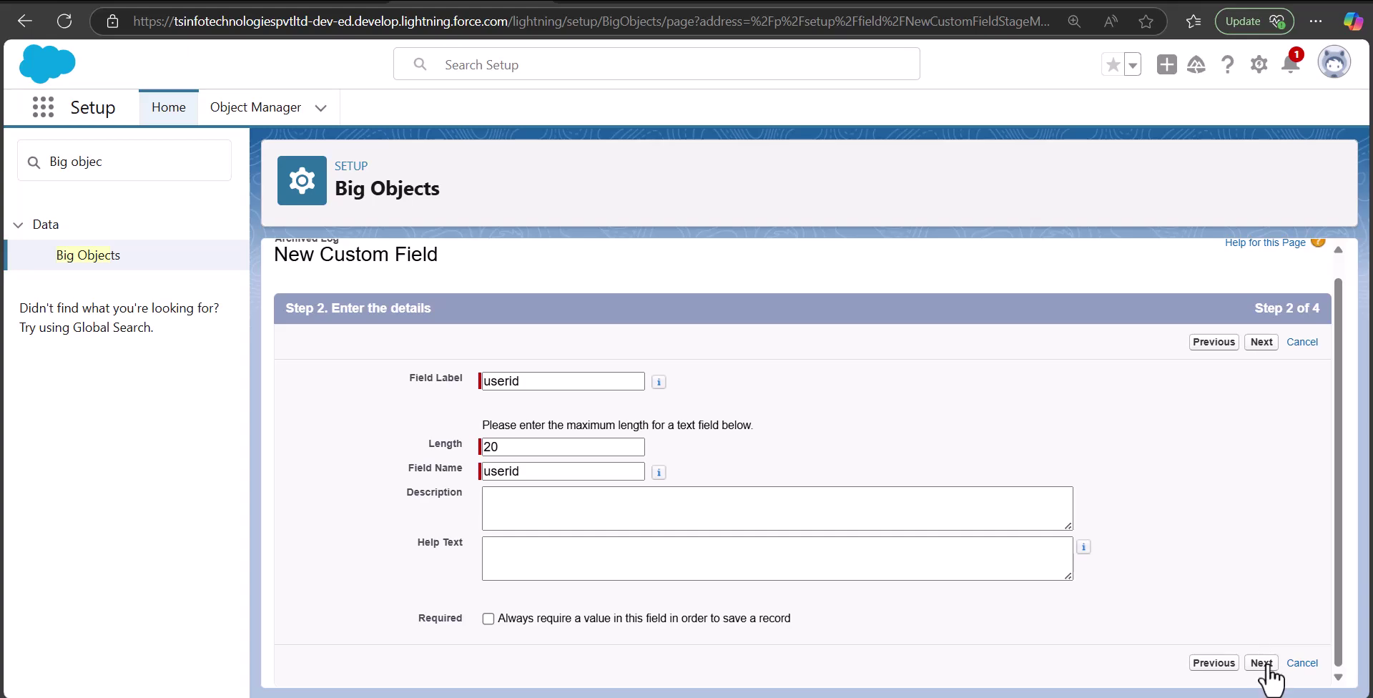
click(1263, 664)
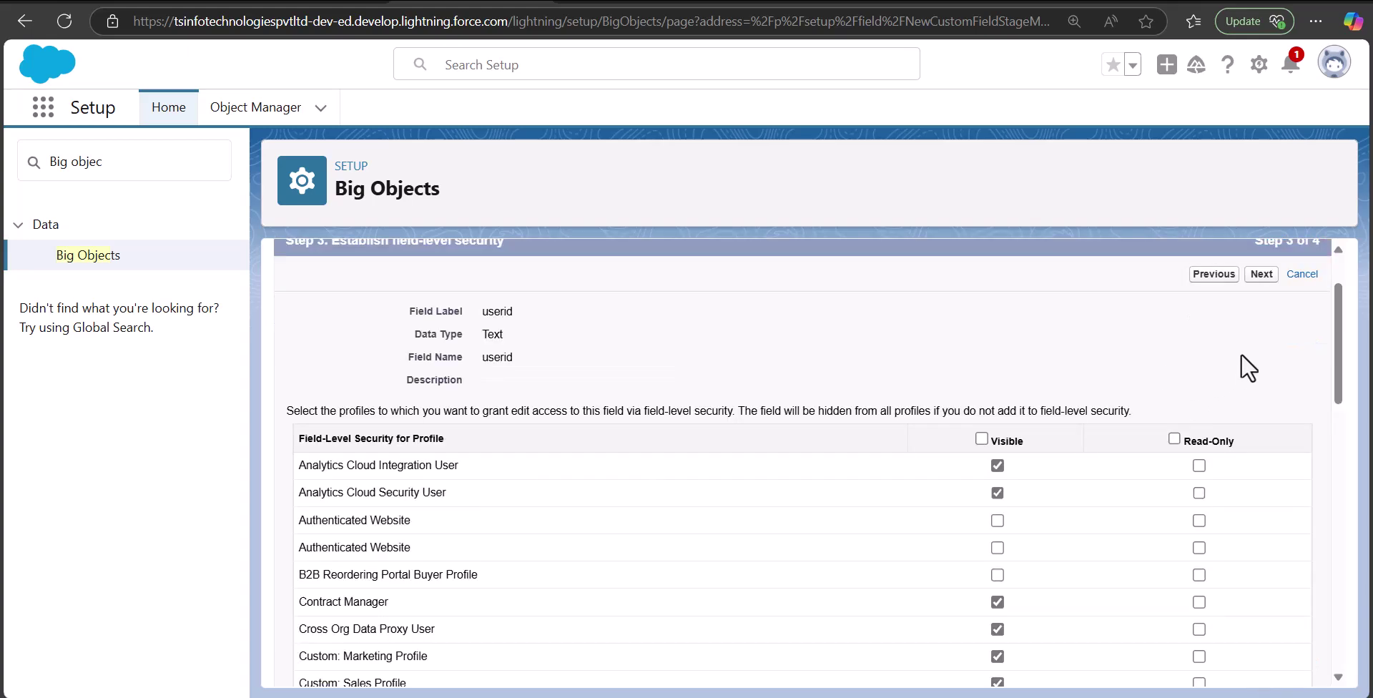
click(1250, 275)
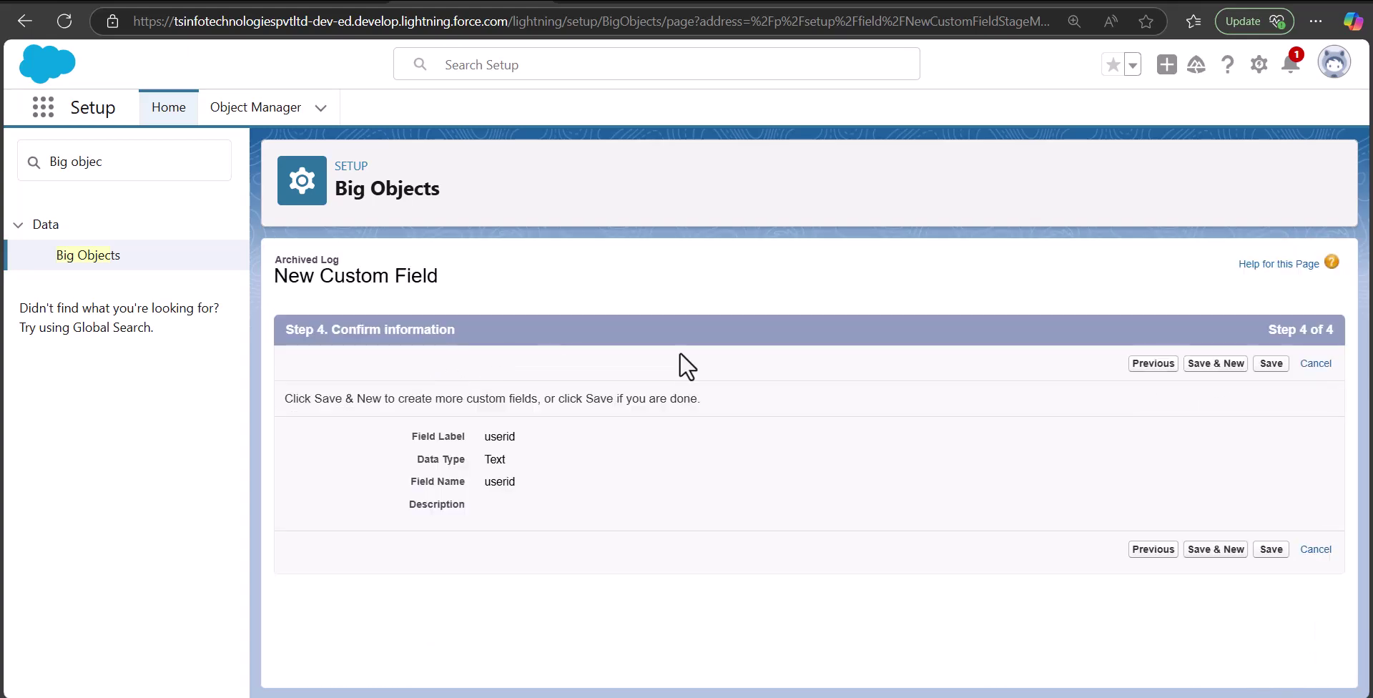
click(1197, 555)
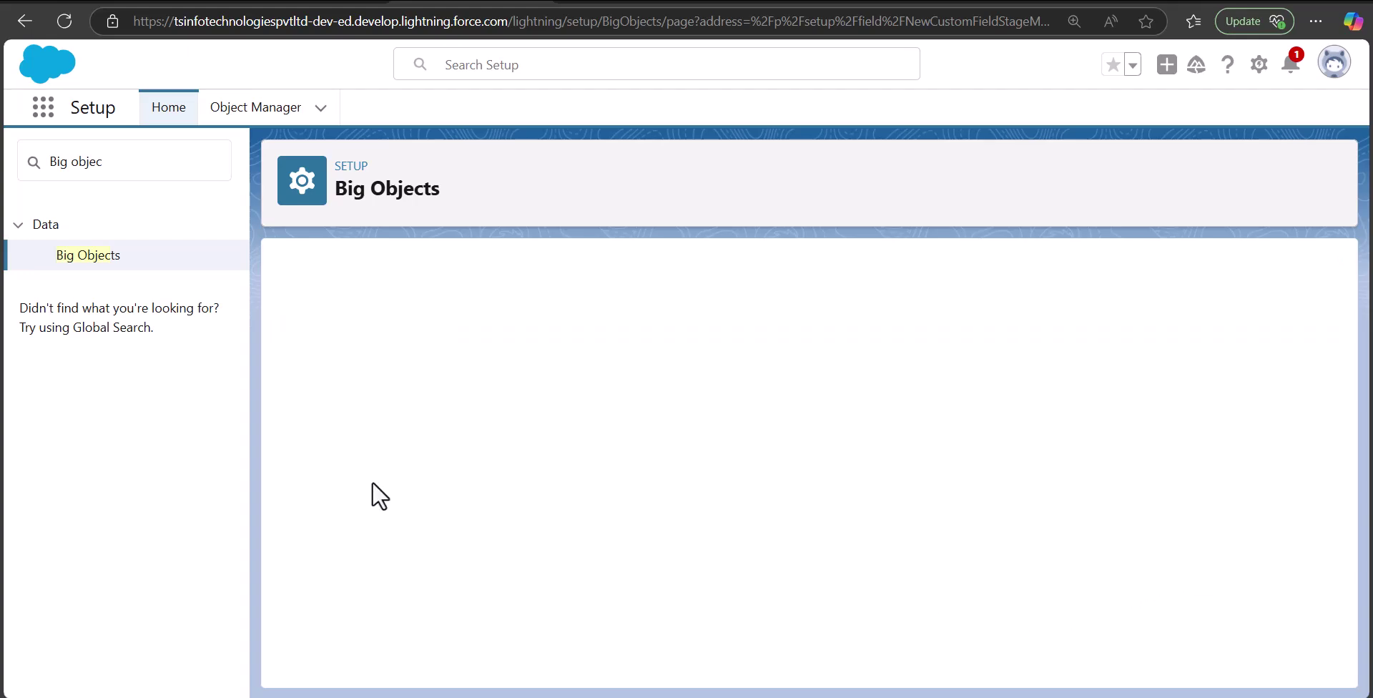
- Define a required Date/Time field 'Recordtimestamp' and advance to its confirmation step
scroll(449, 505, down, 1)
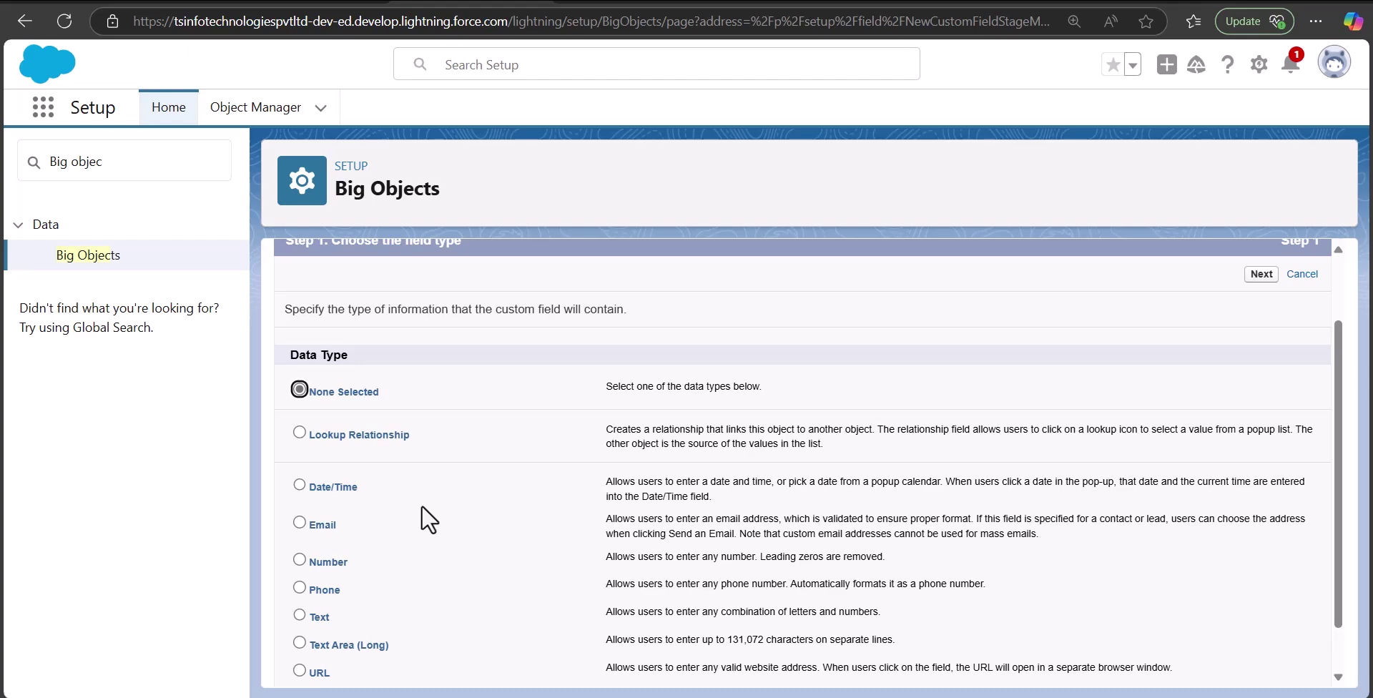
click(299, 484)
scroll(575, 516, down, 1)
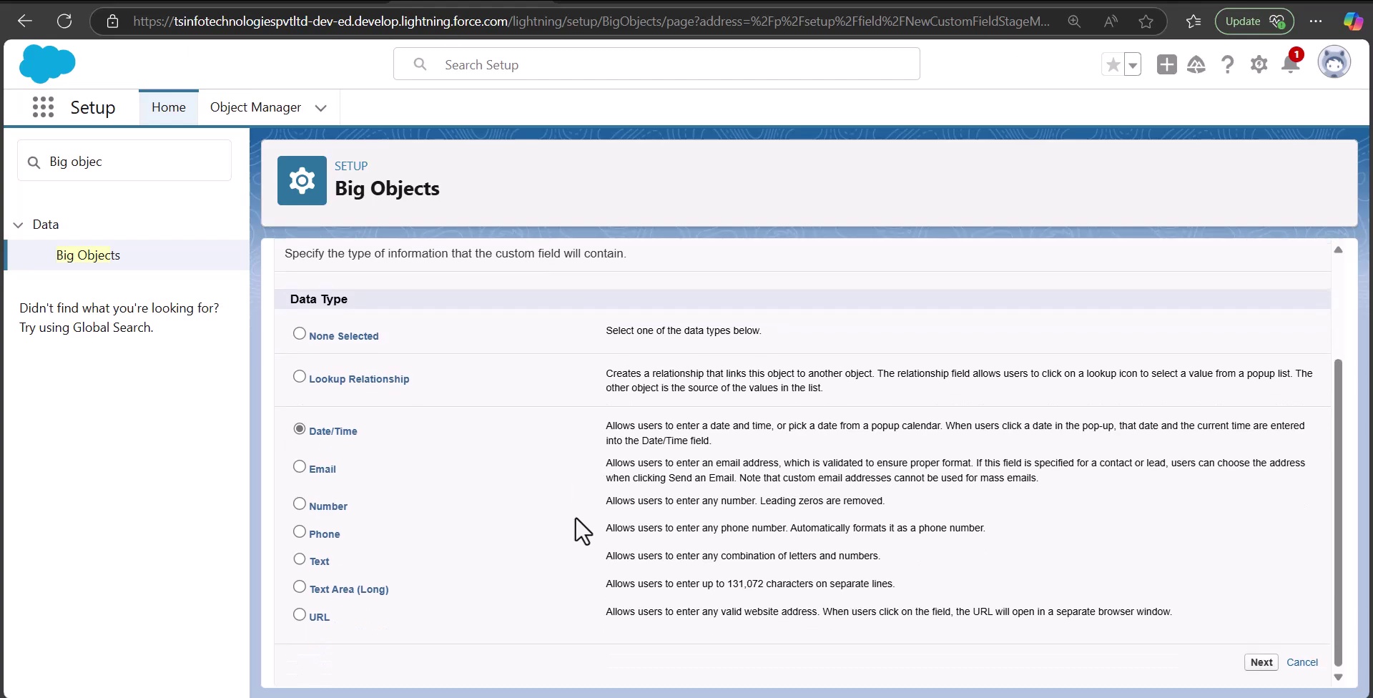
click(1260, 663)
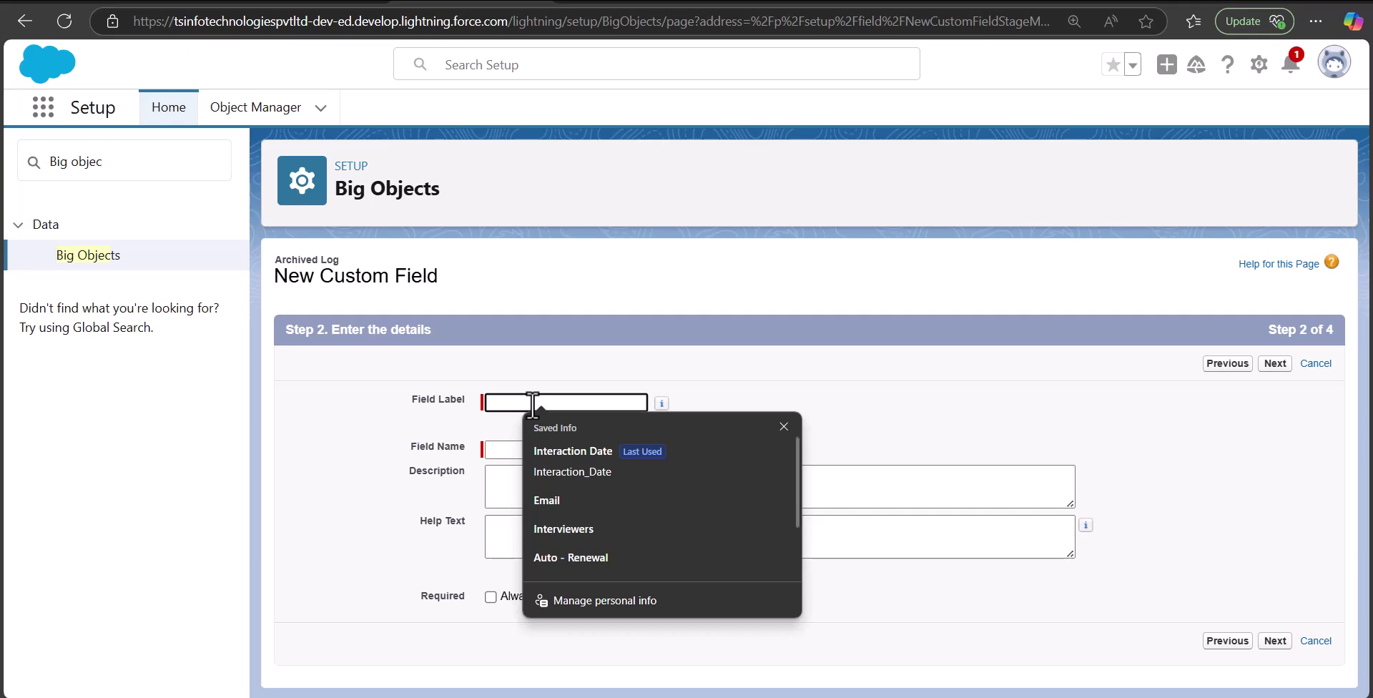
text(Recordtimestamp)
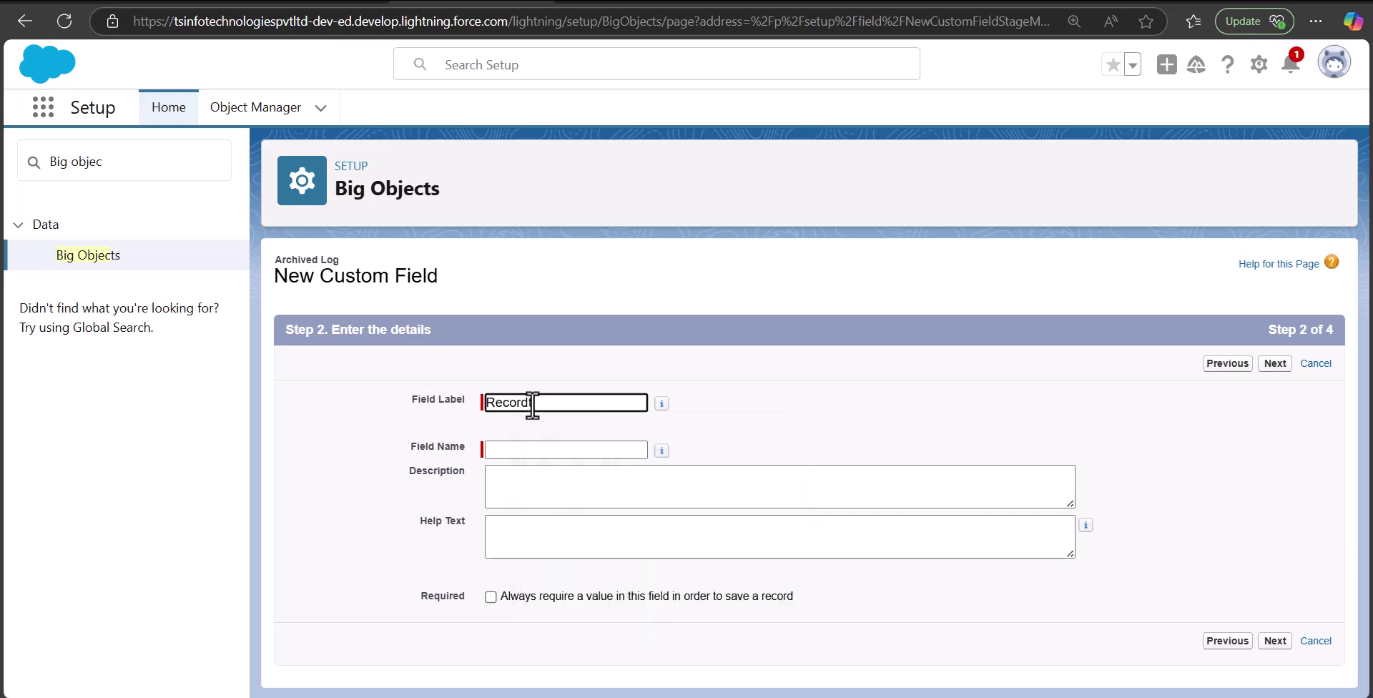
click(550, 597)
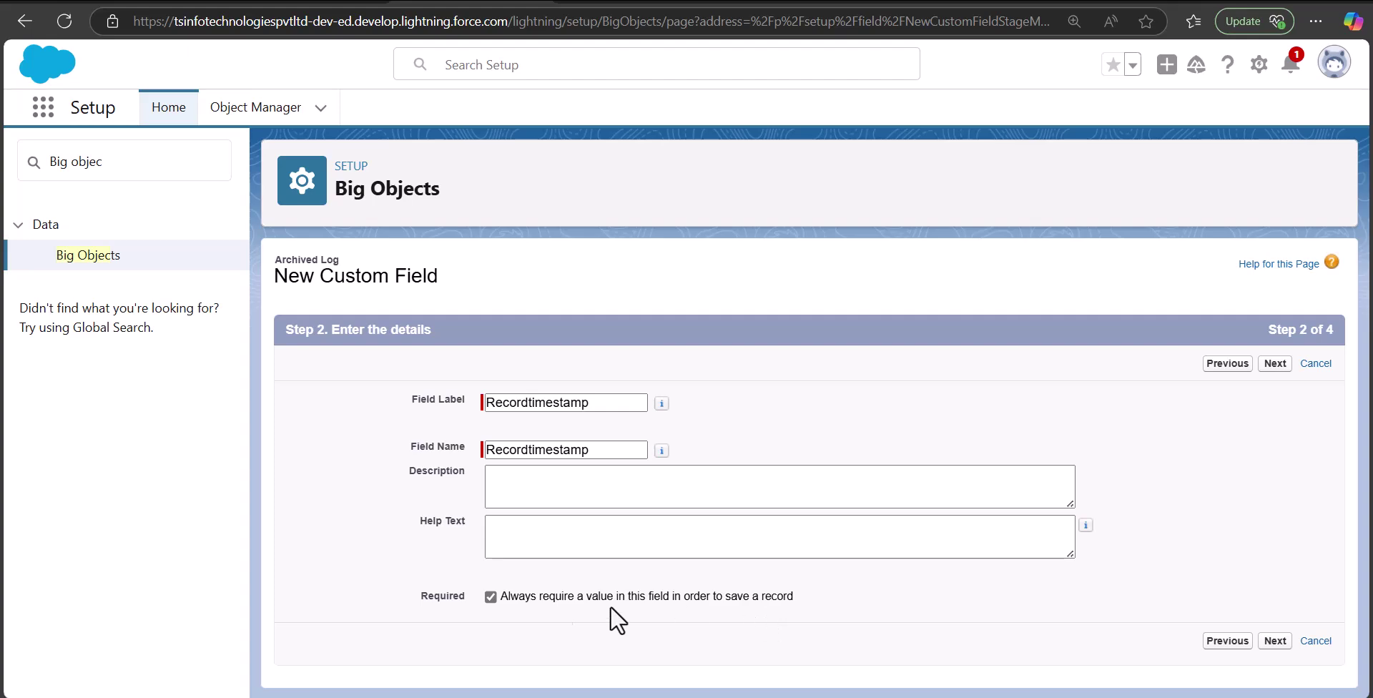
click(1275, 641)
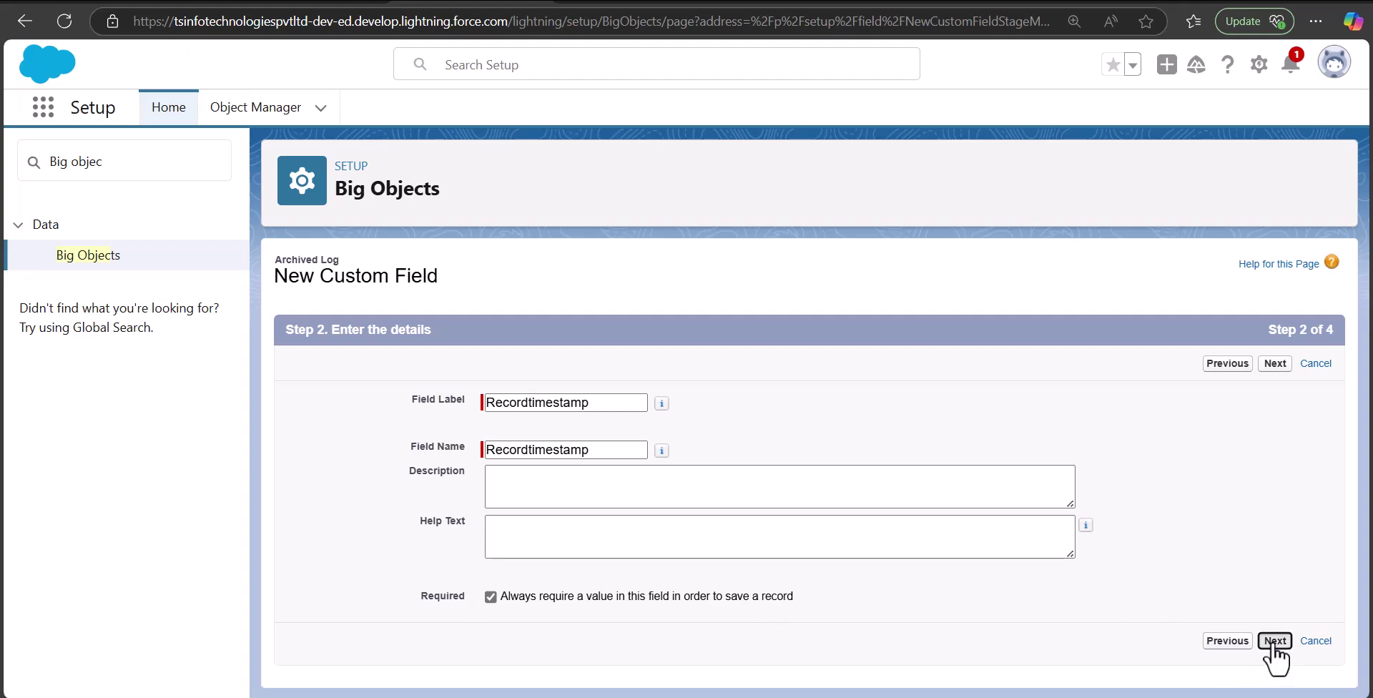
scroll(1082, 529, down, 5)
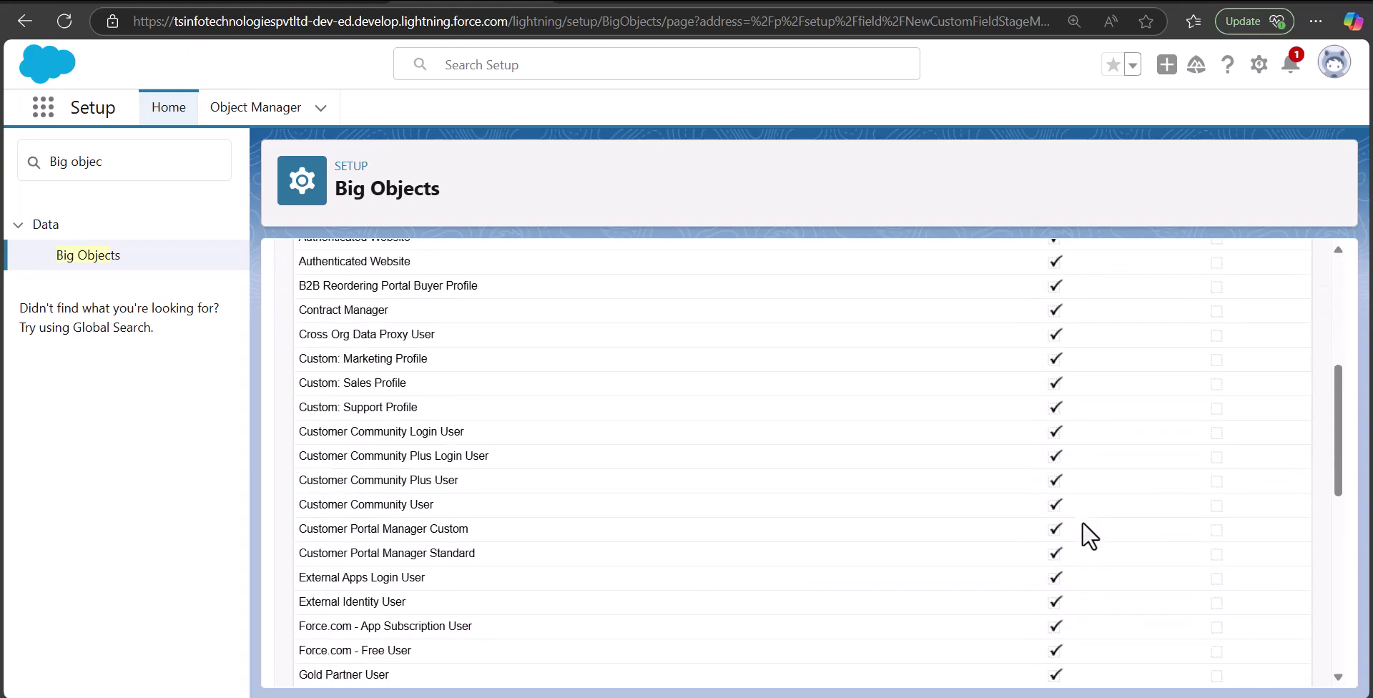
scroll(1081, 530, up, 5)
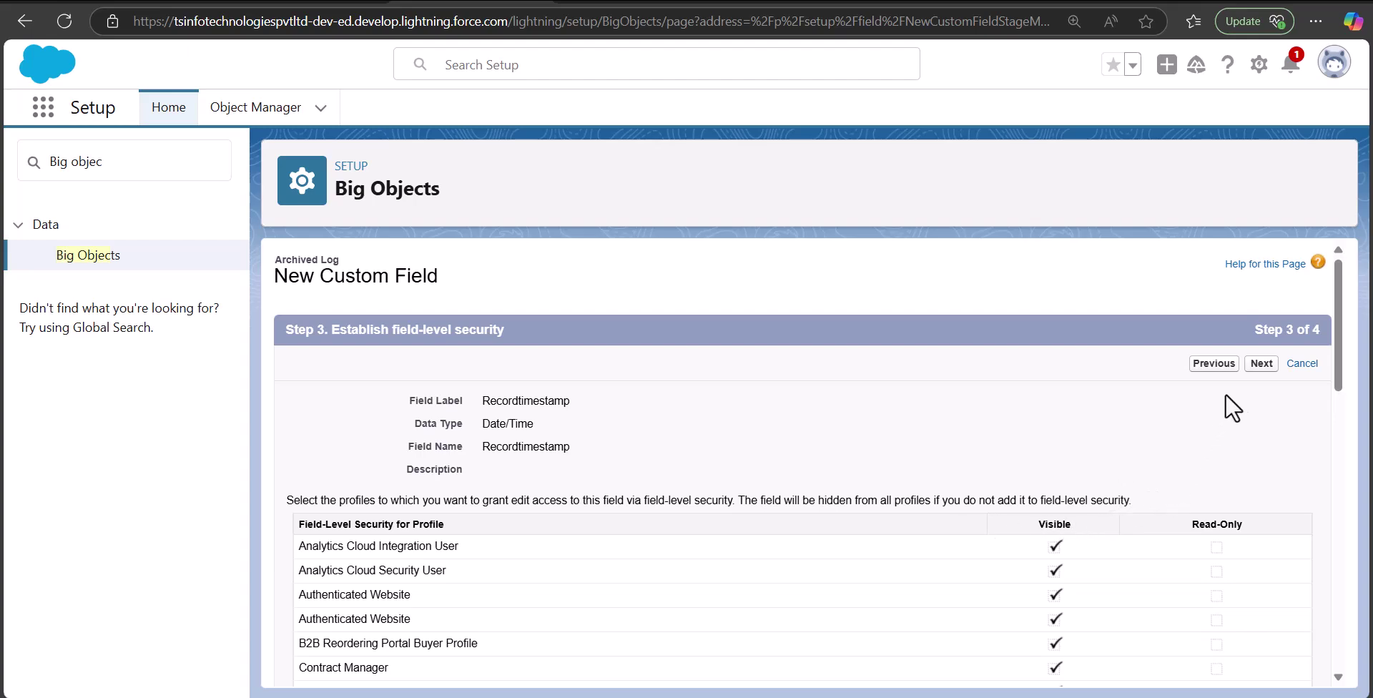
click(1261, 365)
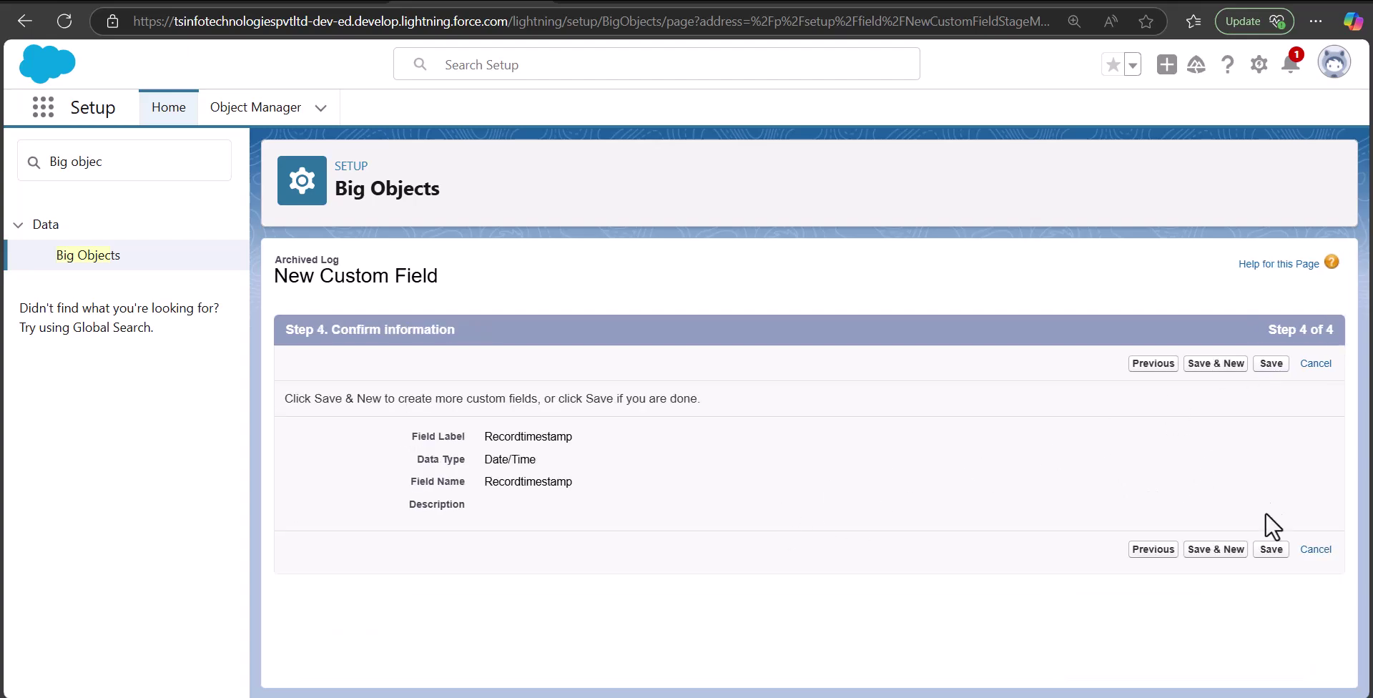
- Save Recordtimestamp and choose Text as the next new field's data type
click(1232, 551)
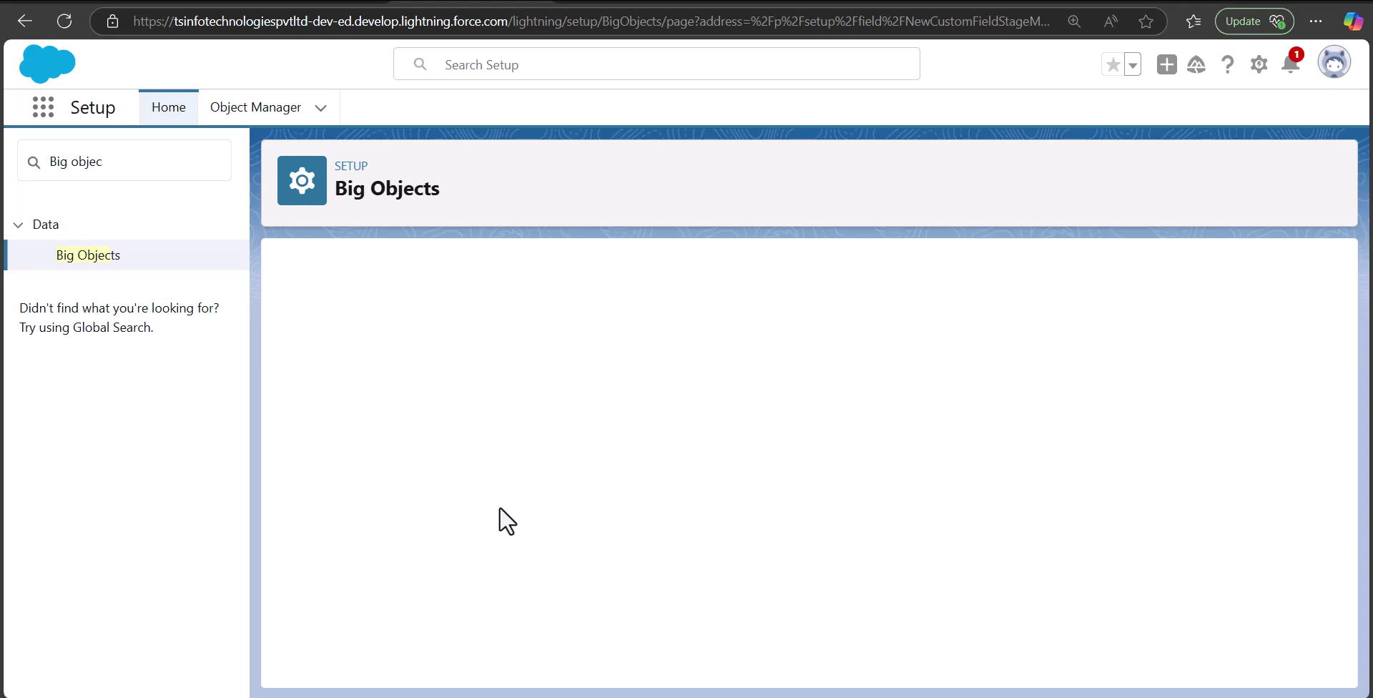
scroll(345, 500, down, 2)
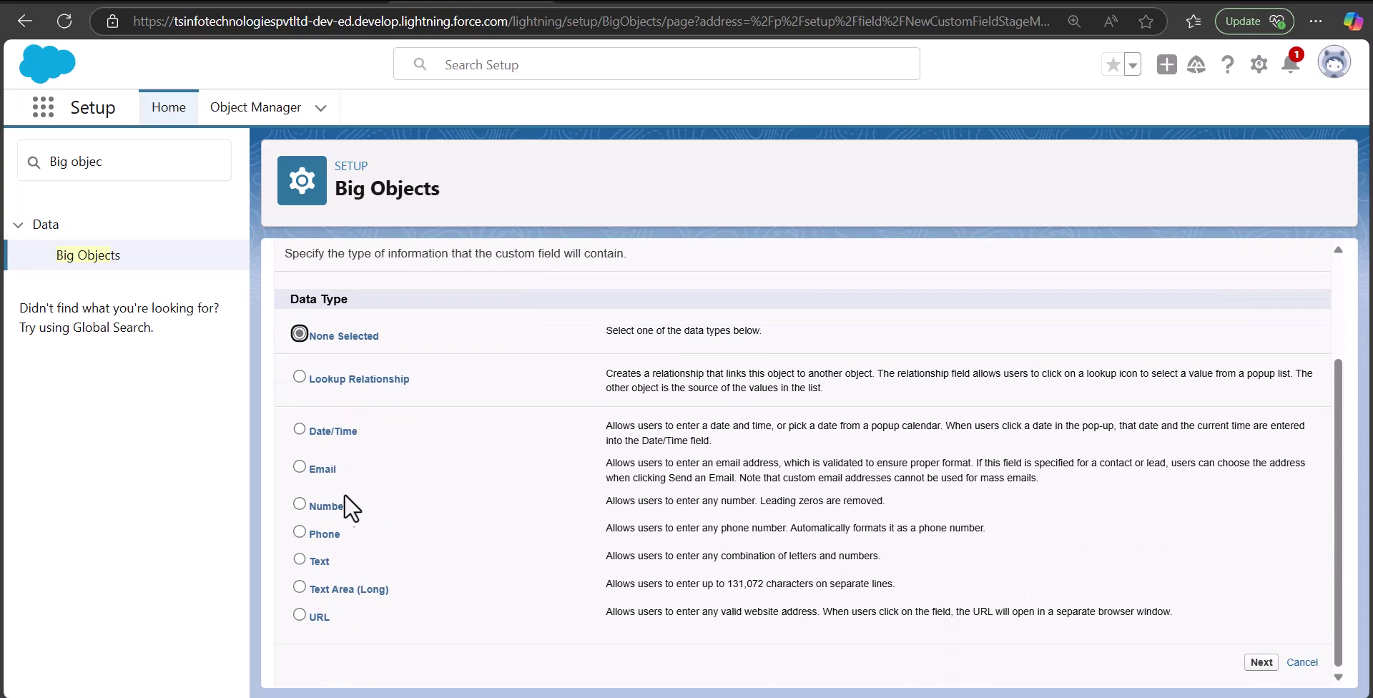
click(300, 559)
click(1263, 663)
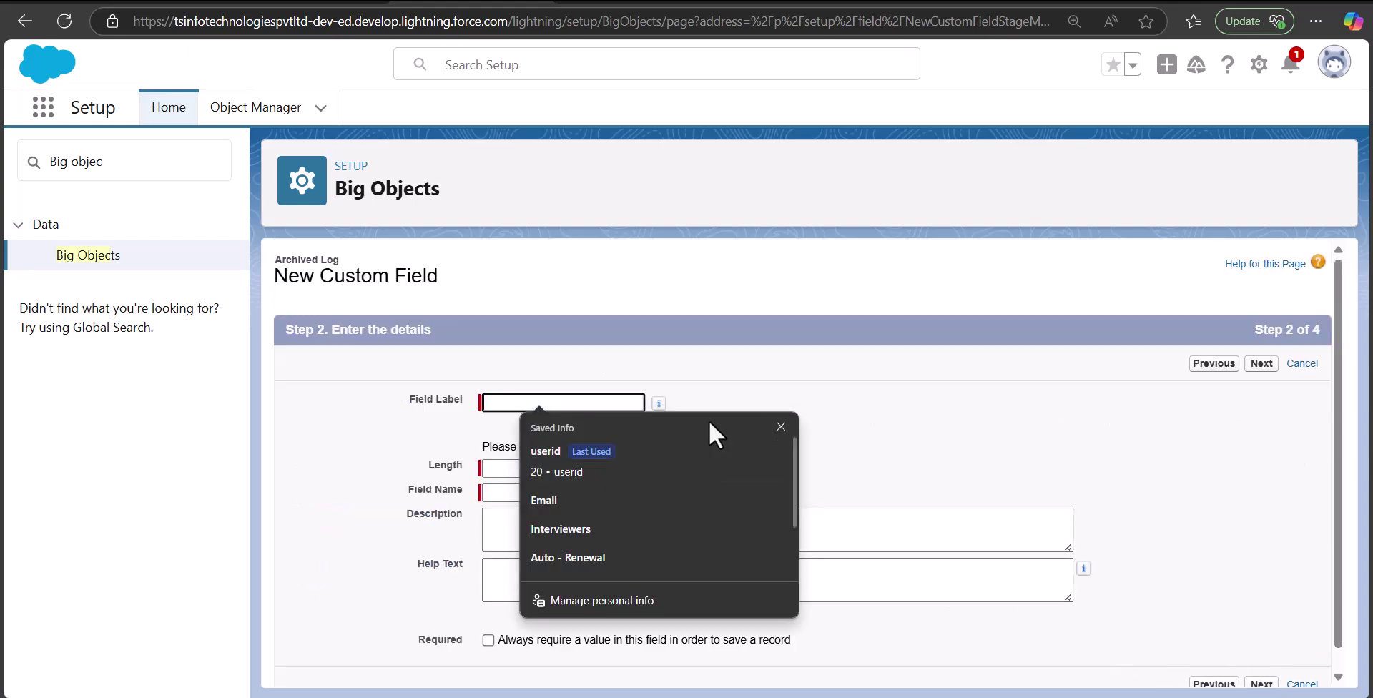
- Define required field EventType, length 50, help text 'Email, Phone, Seminar', and confirm it
text(EventType)
click(440, 465)
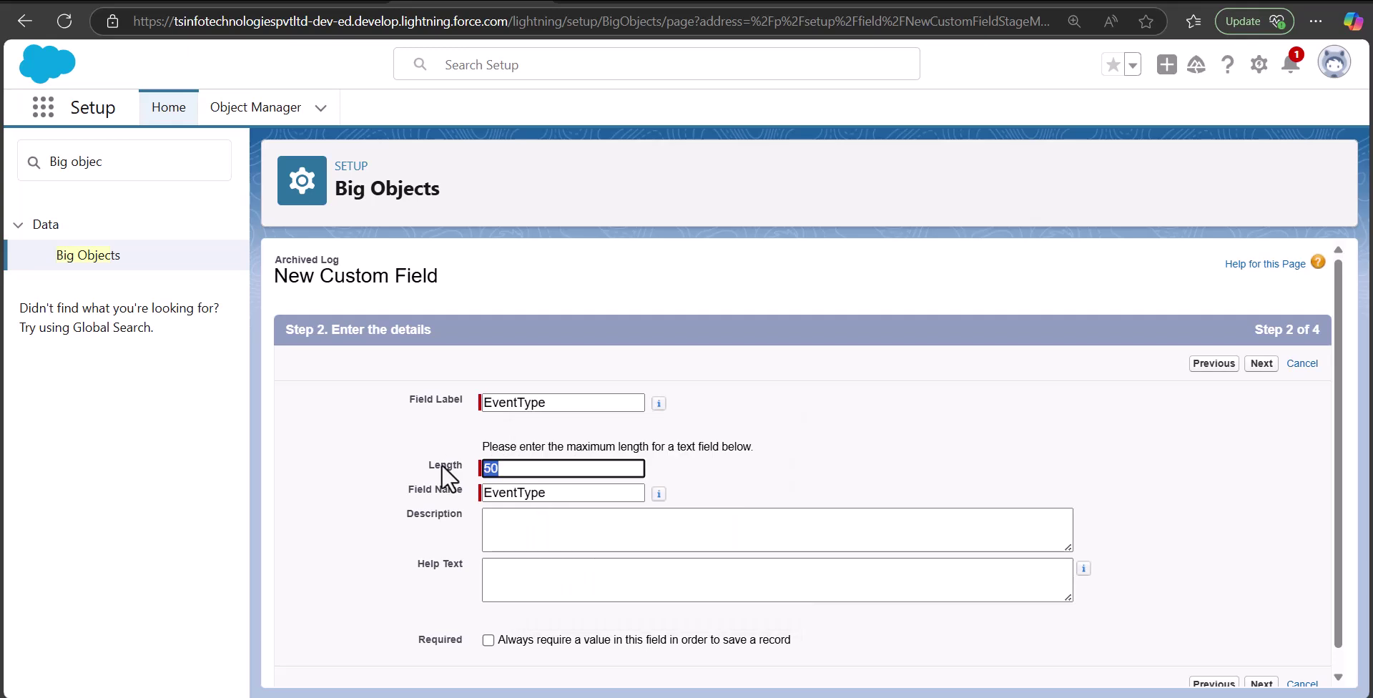
text(50)
scroll(600, 555, down, 1)
click(600, 555)
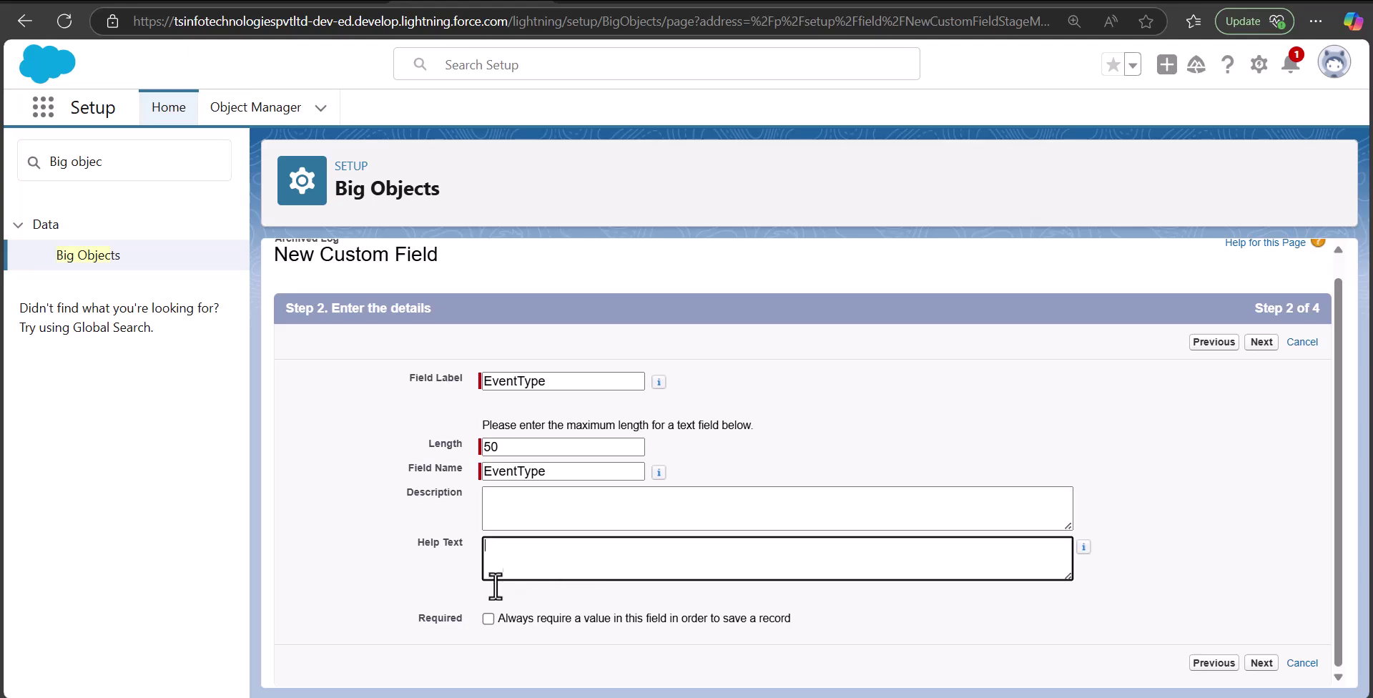
text(Email, Phone, Seminar)
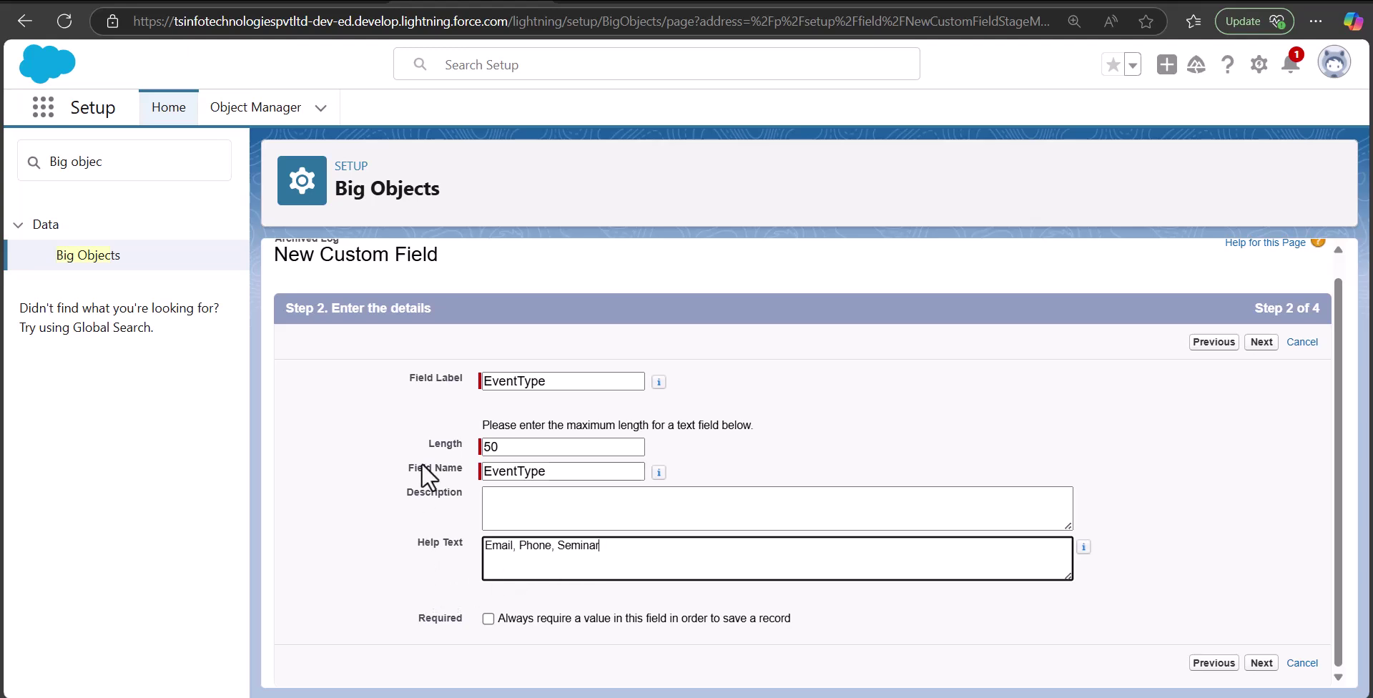
click(487, 621)
click(1261, 663)
click(1257, 447)
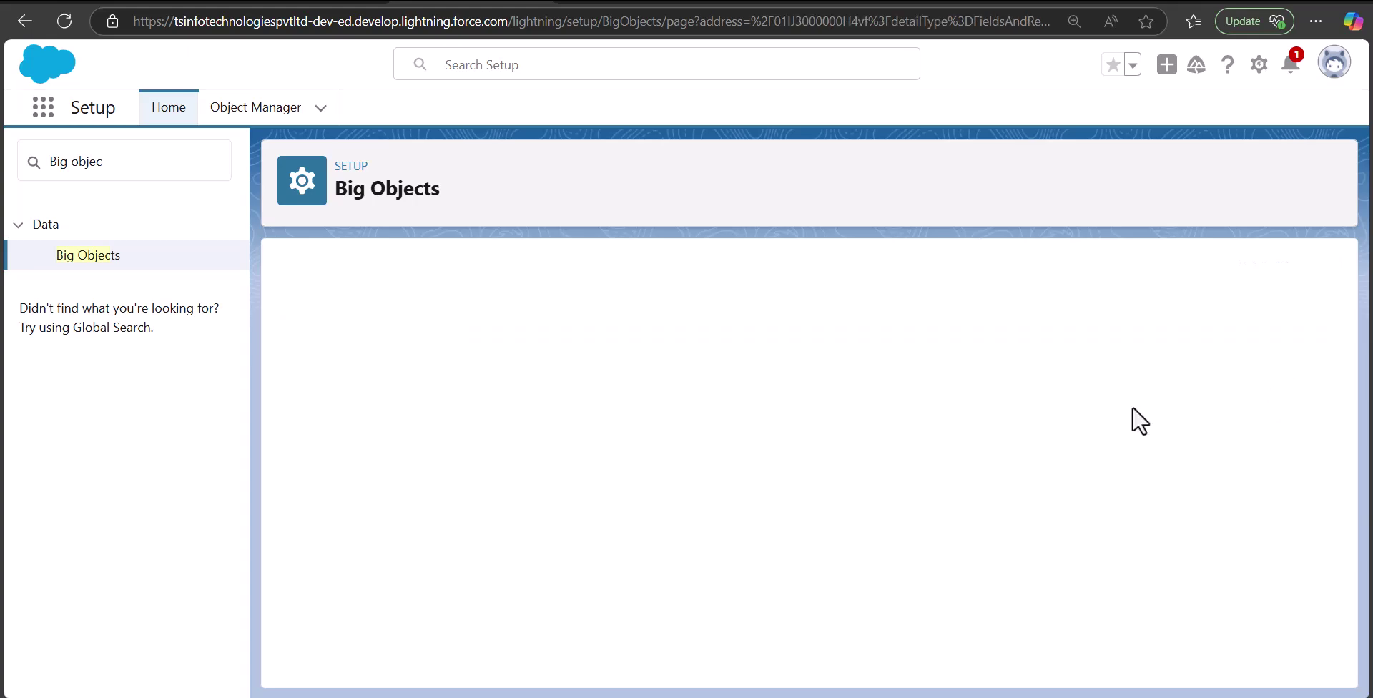
- Start a new index definition from the Index section of Archived Log
scroll(675, 509, down, 1)
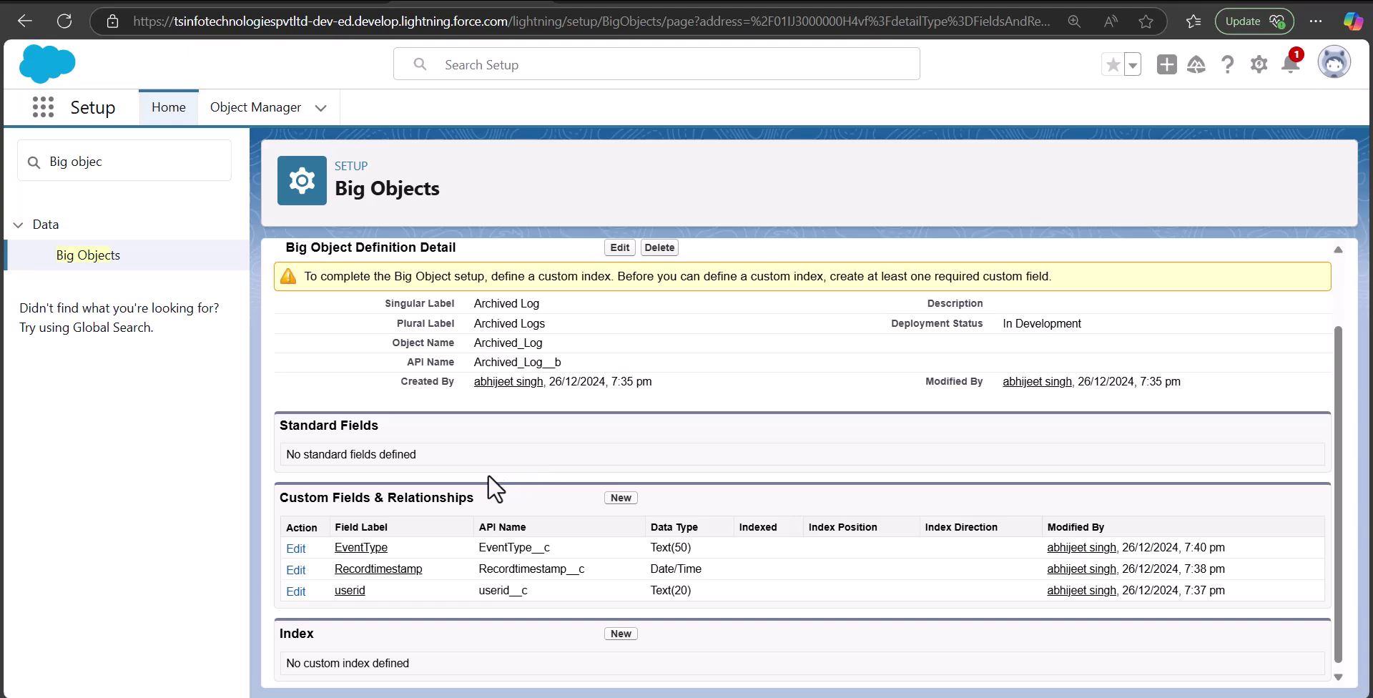
scroll(529, 549, down, 1)
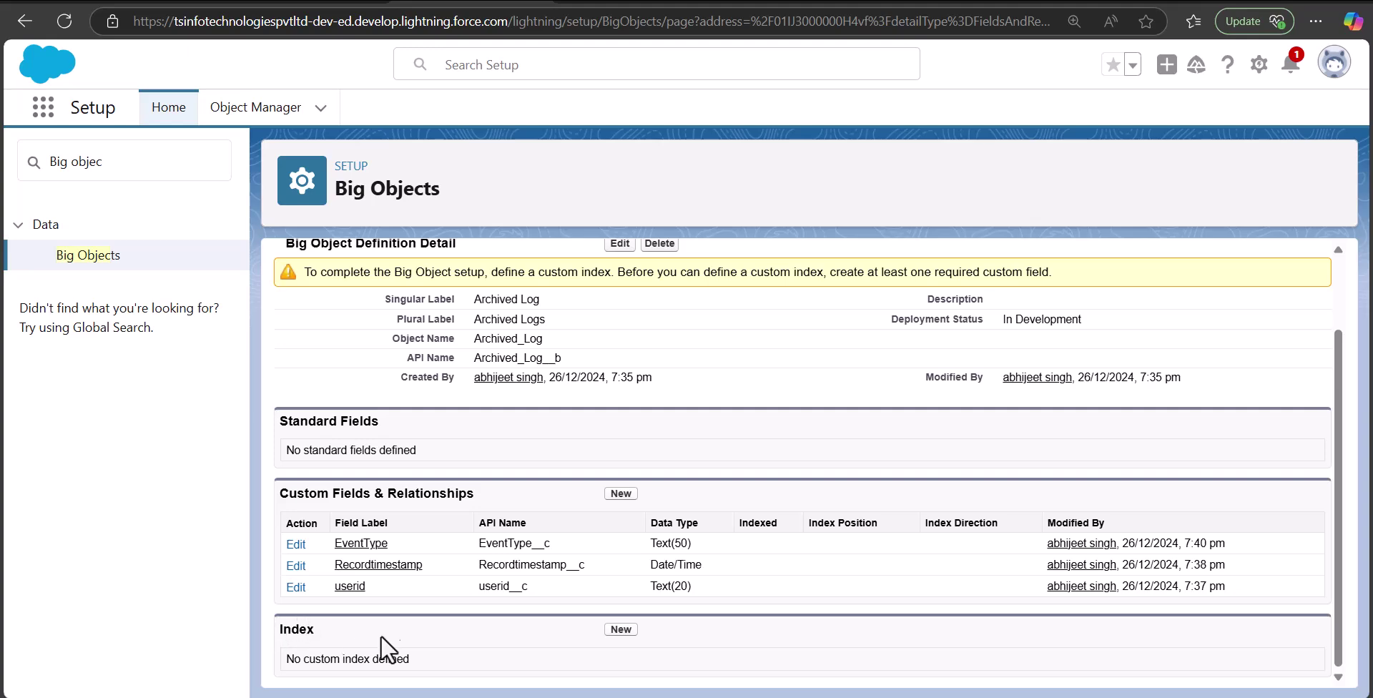
click(613, 631)
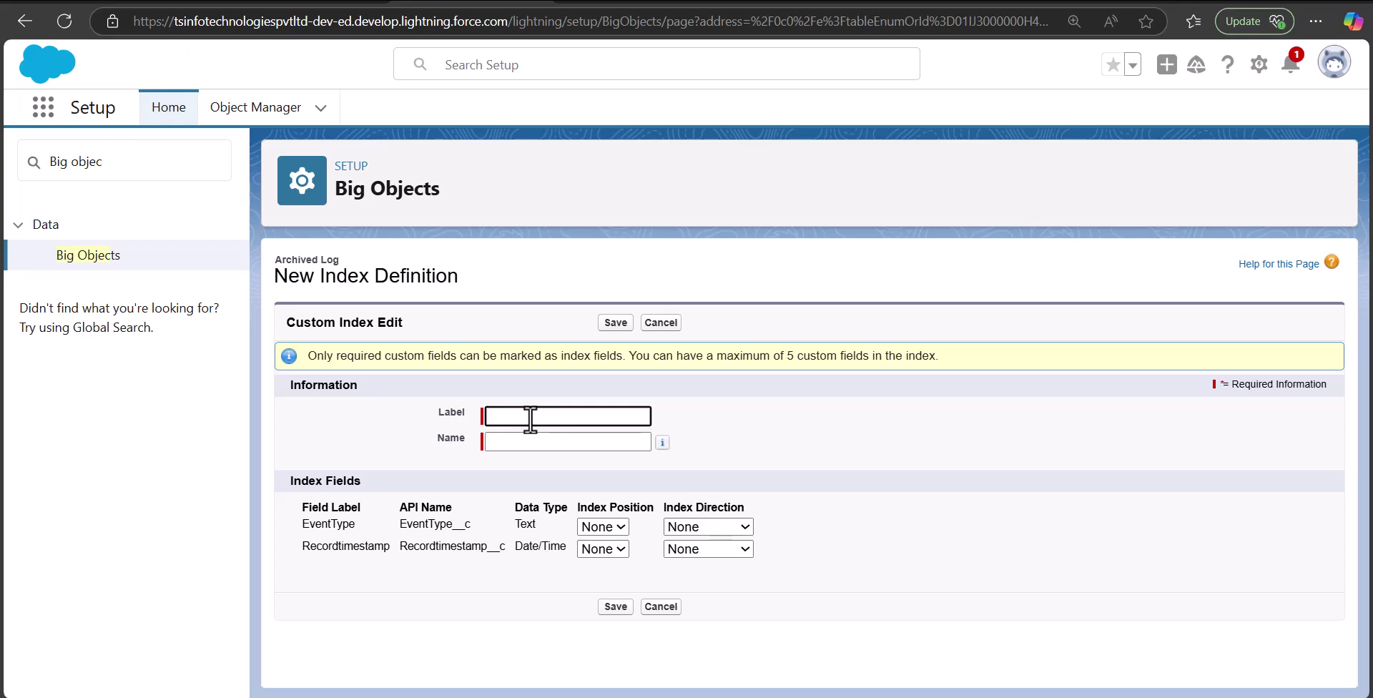
- Name the index 'New Event Index' with EventType at position 1, Recordtimestamp at 2
text(New Event Index)
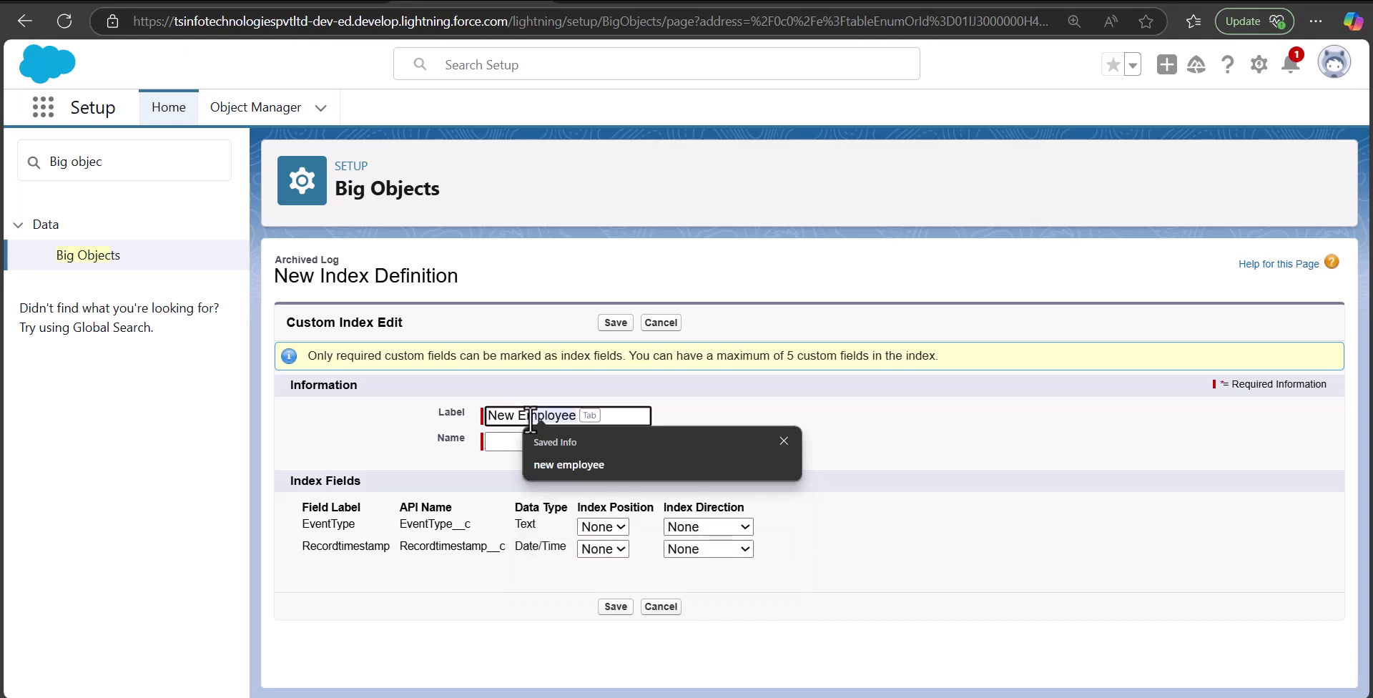
click(527, 443)
click(807, 459)
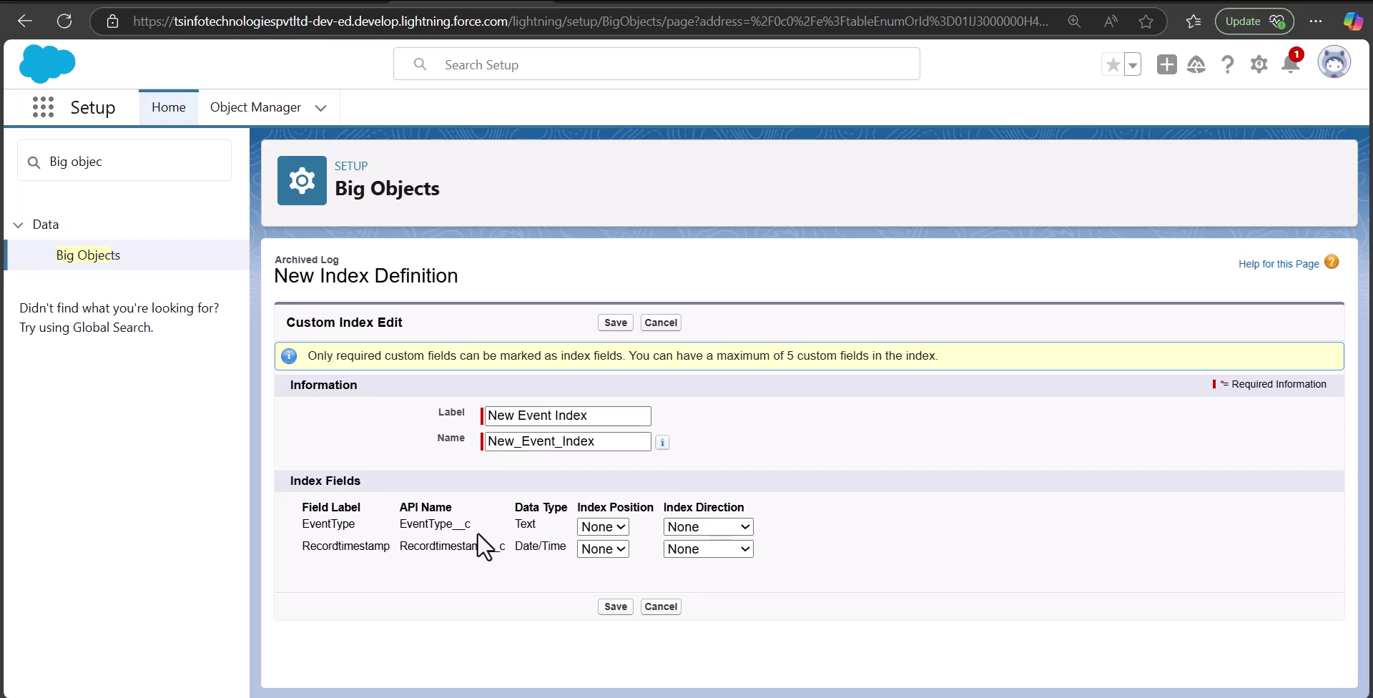
click(602, 526)
click(615, 500)
click(603, 549)
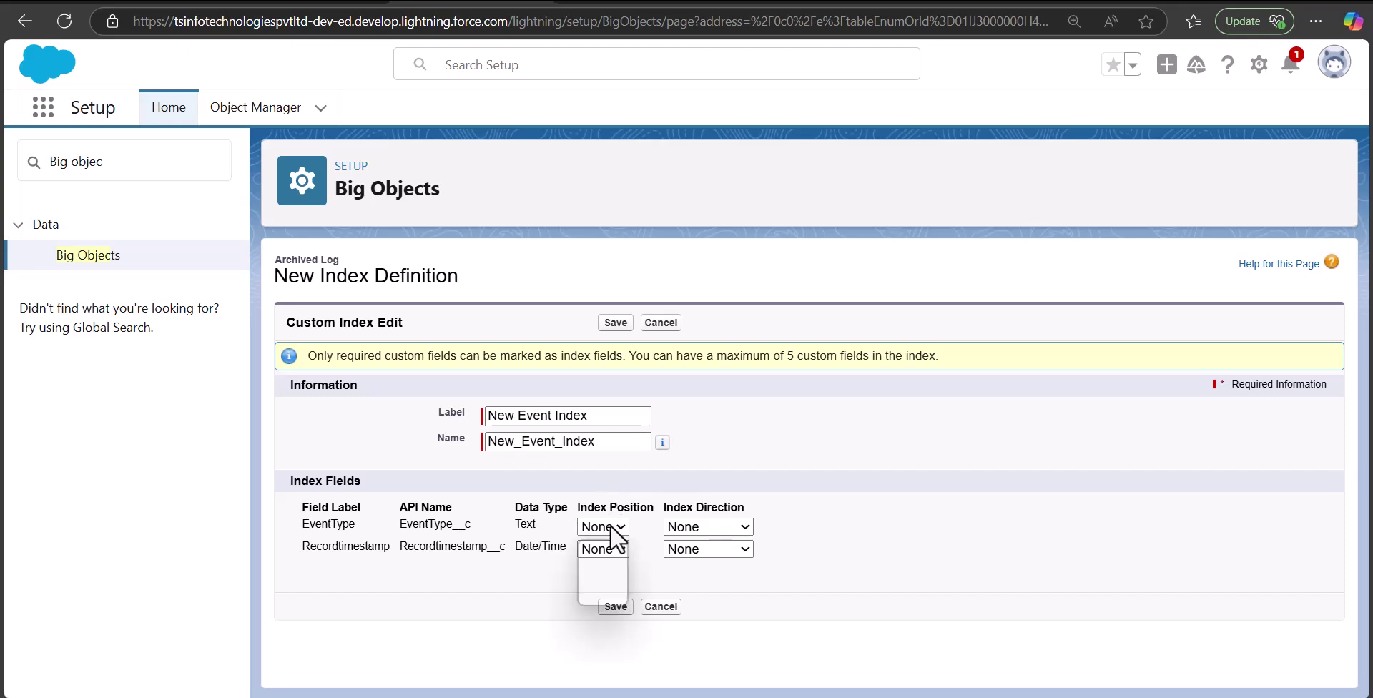
click(598, 570)
click(605, 550)
click(600, 616)
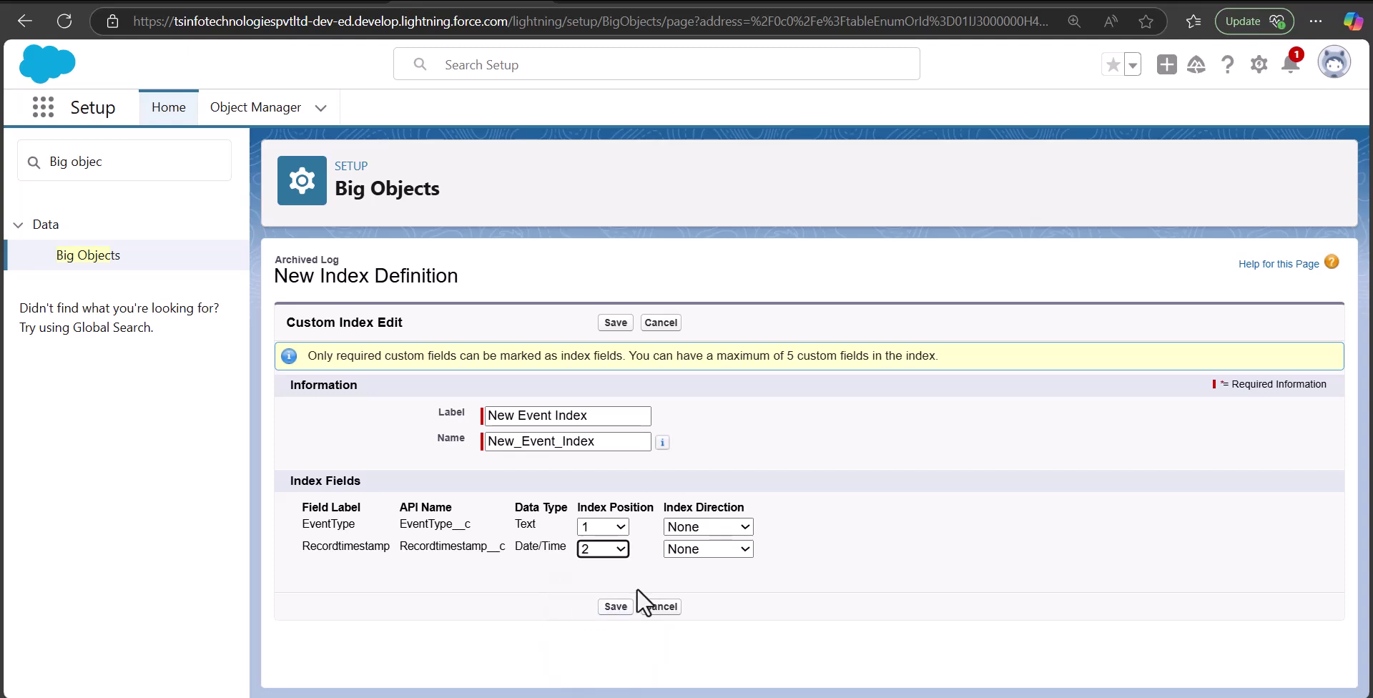
- Set both index fields' direction to Ascending and save the index
click(722, 527)
click(711, 571)
click(711, 549)
click(705, 594)
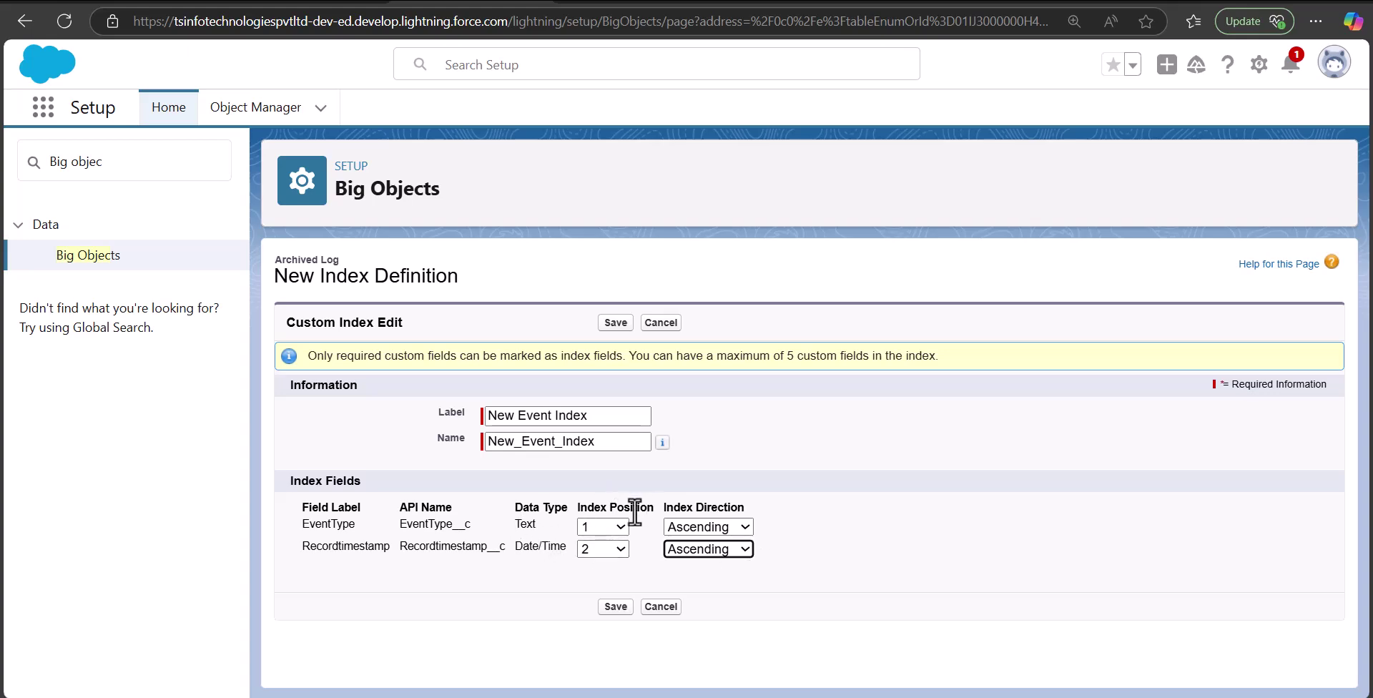
click(614, 608)
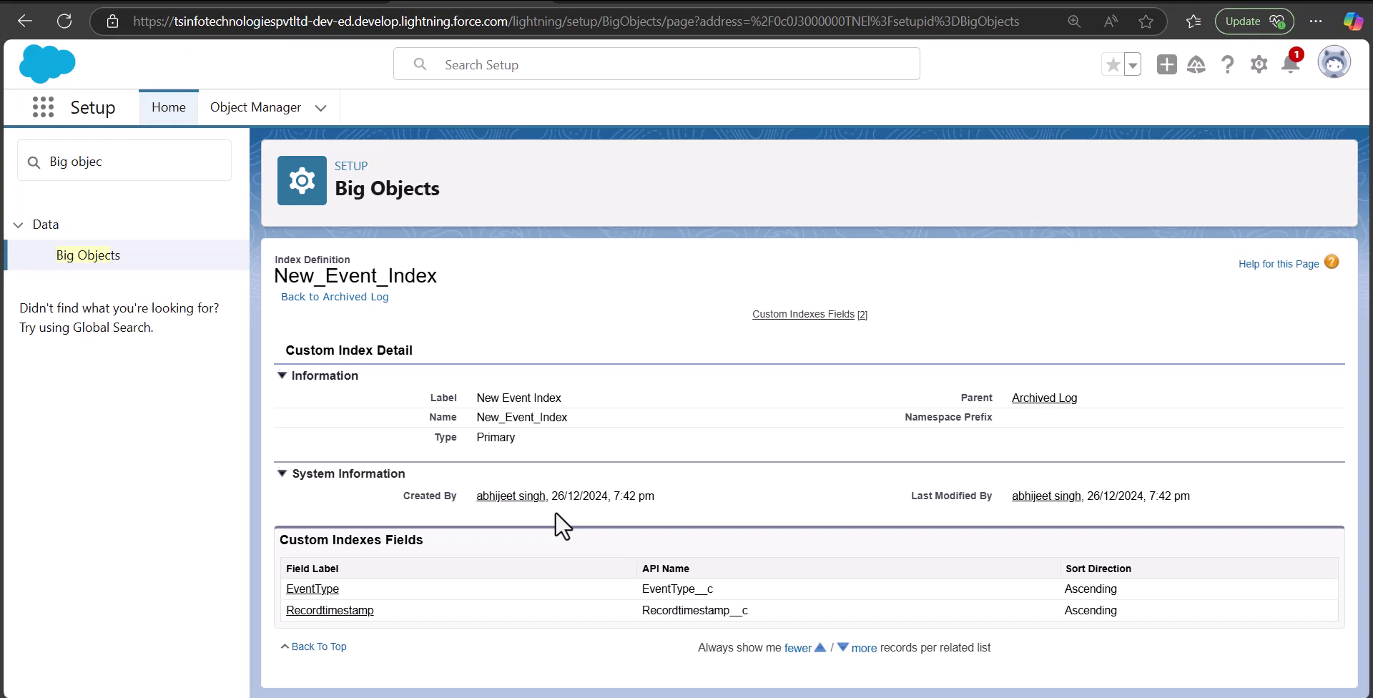
- Change Archived Log's deployment status from In Development to Deployed and save
click(342, 297)
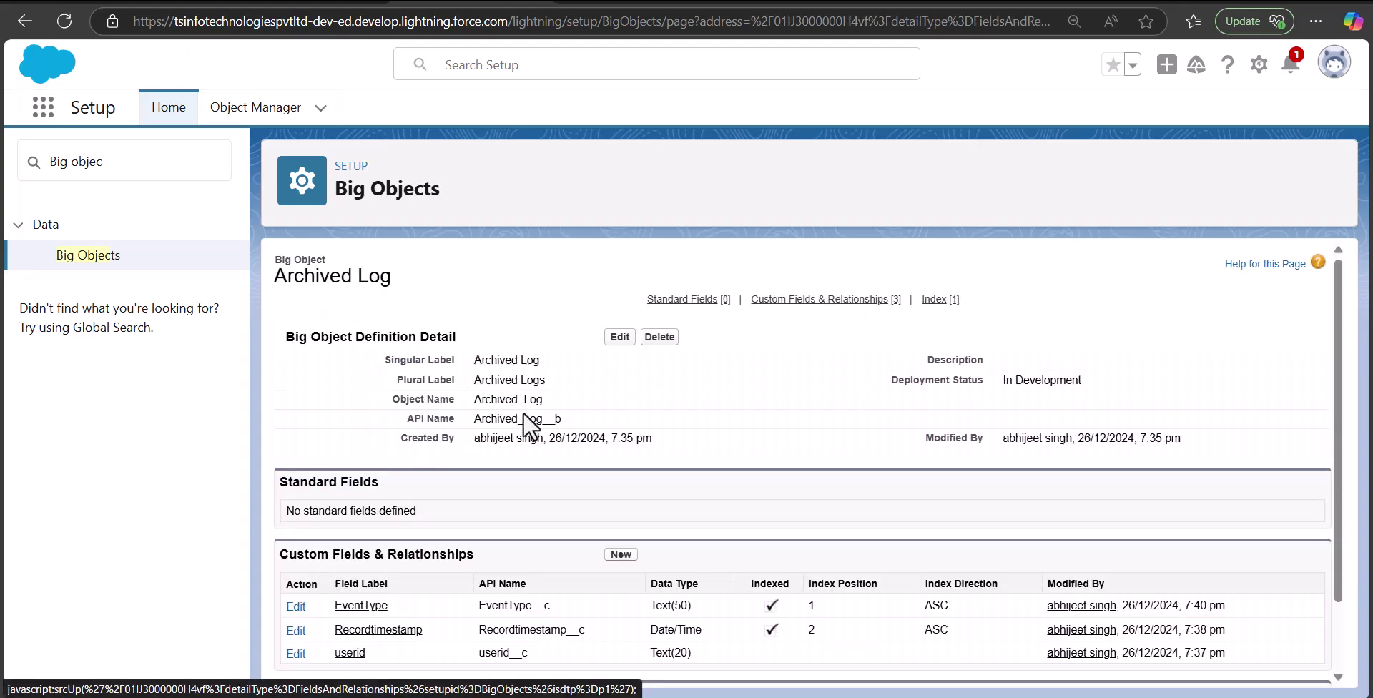
scroll(686, 520, up, 2)
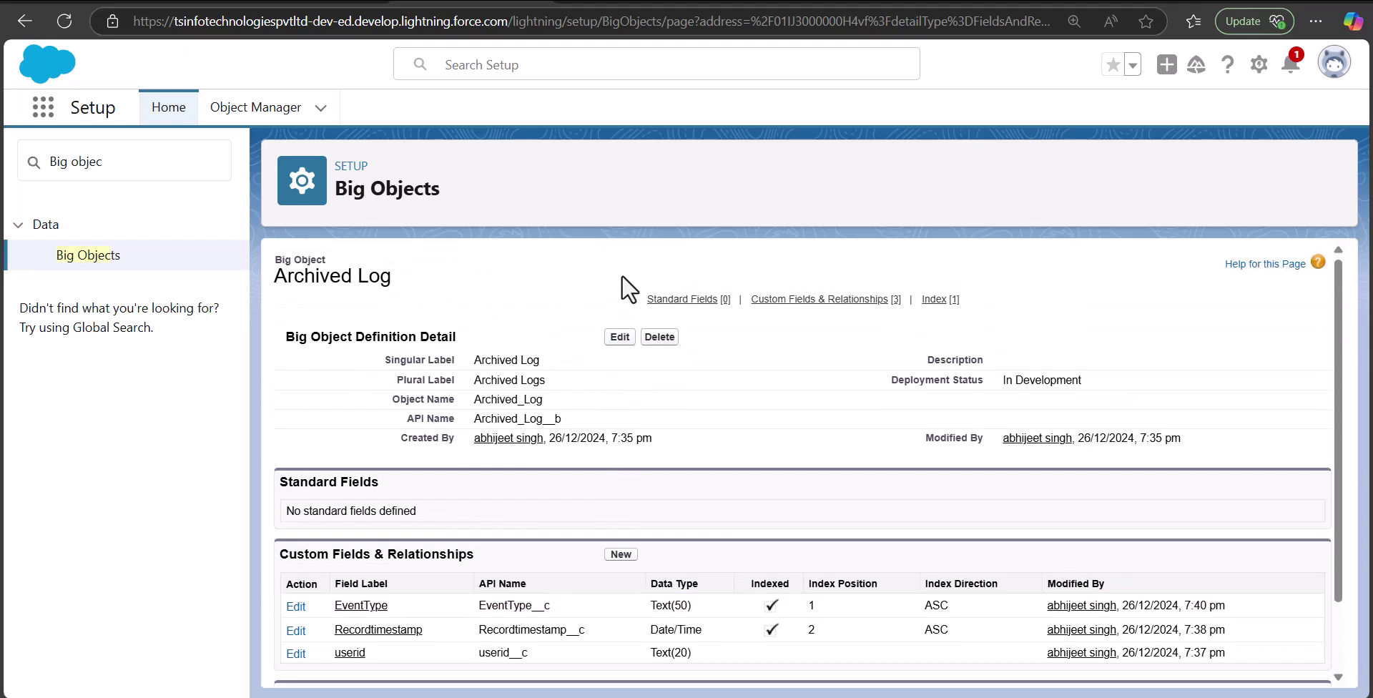
click(620, 337)
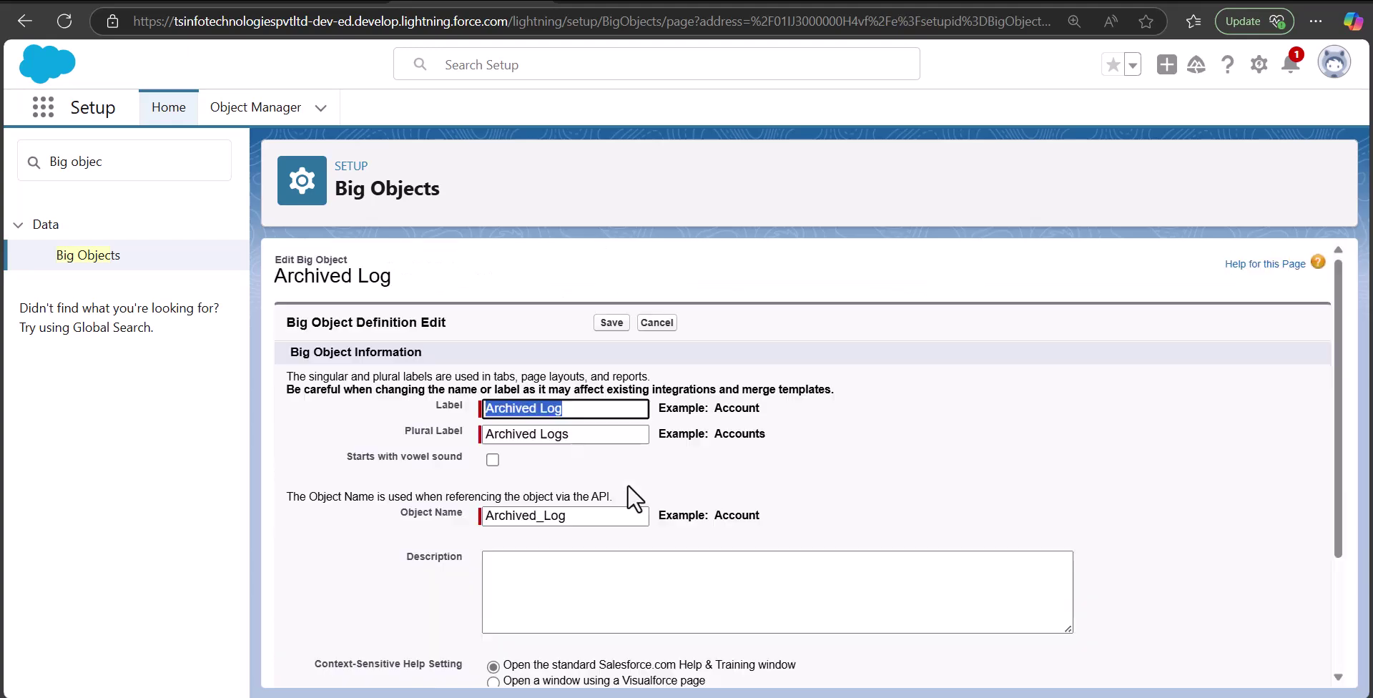
scroll(321, 586, down, 2)
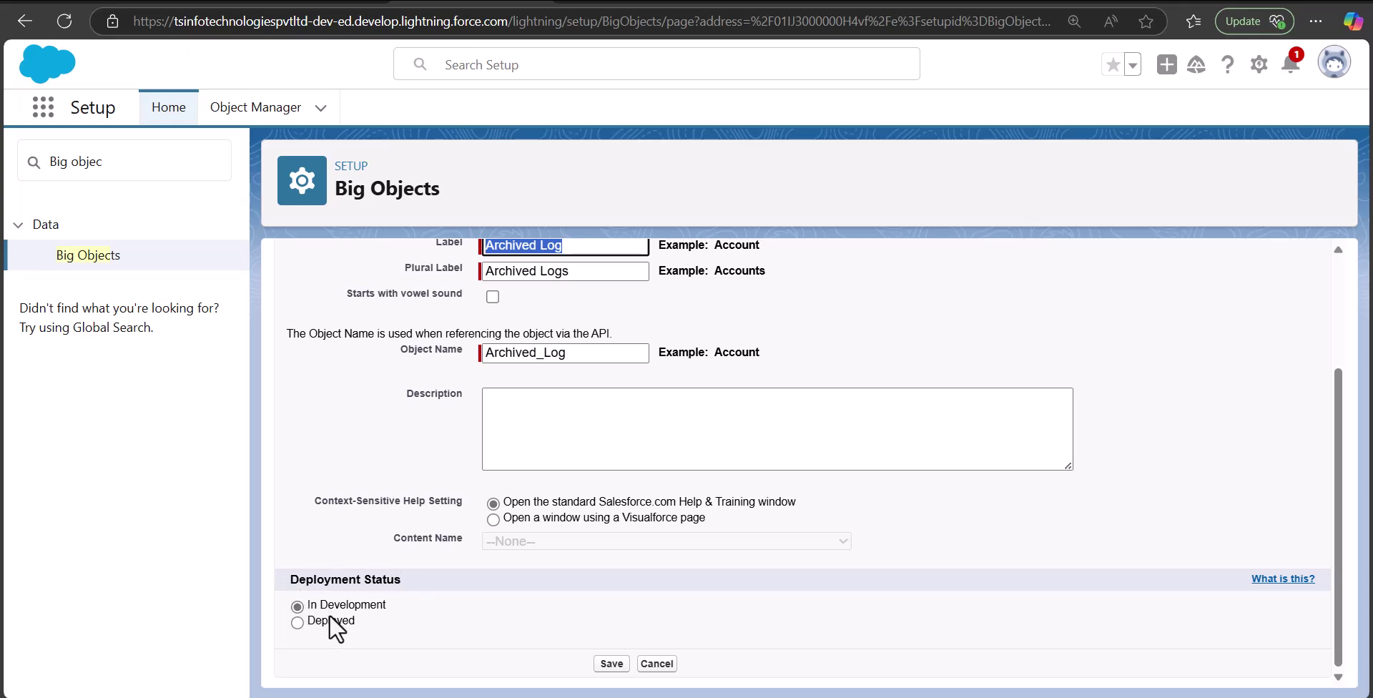
click(298, 622)
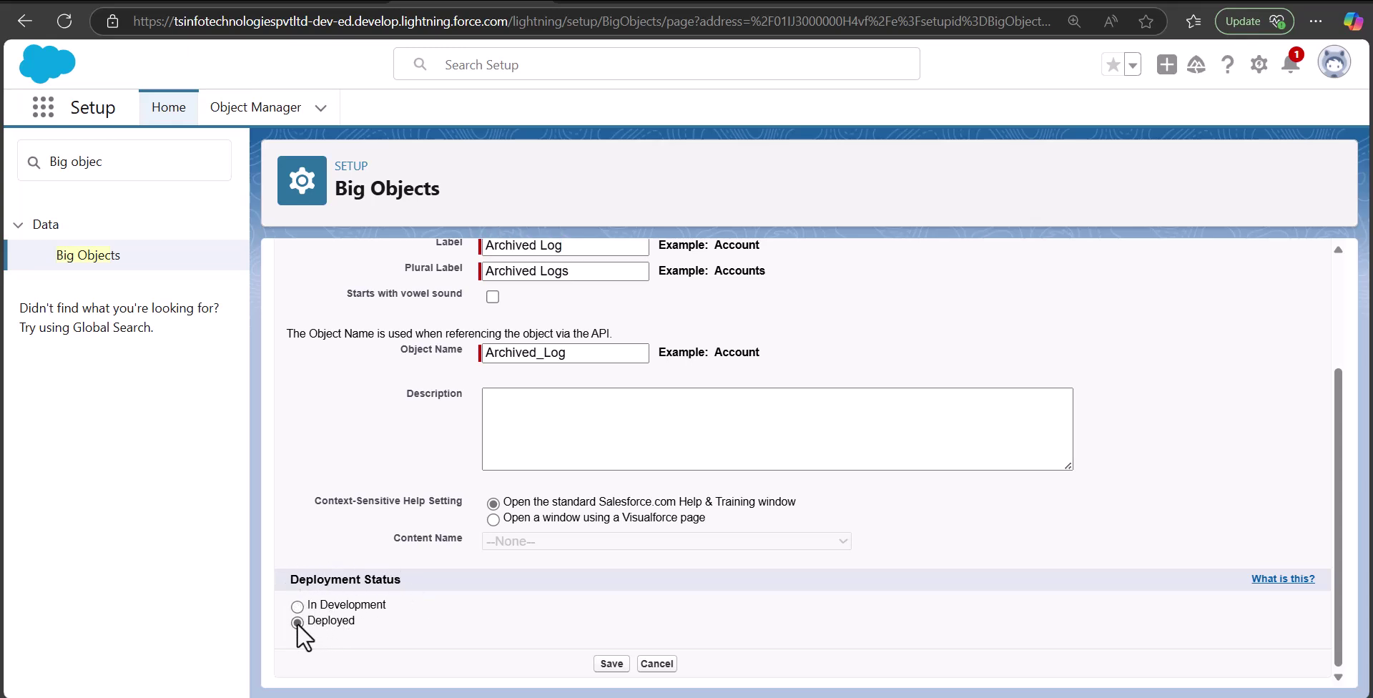
click(611, 664)
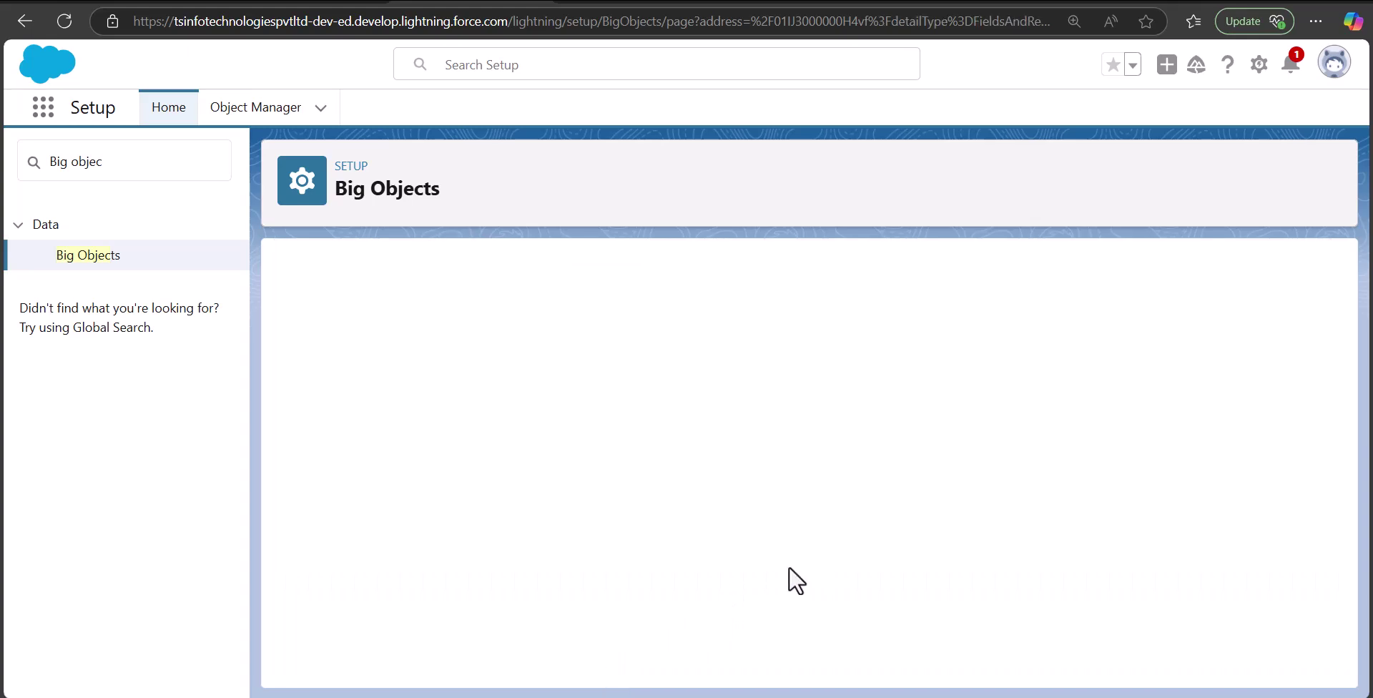